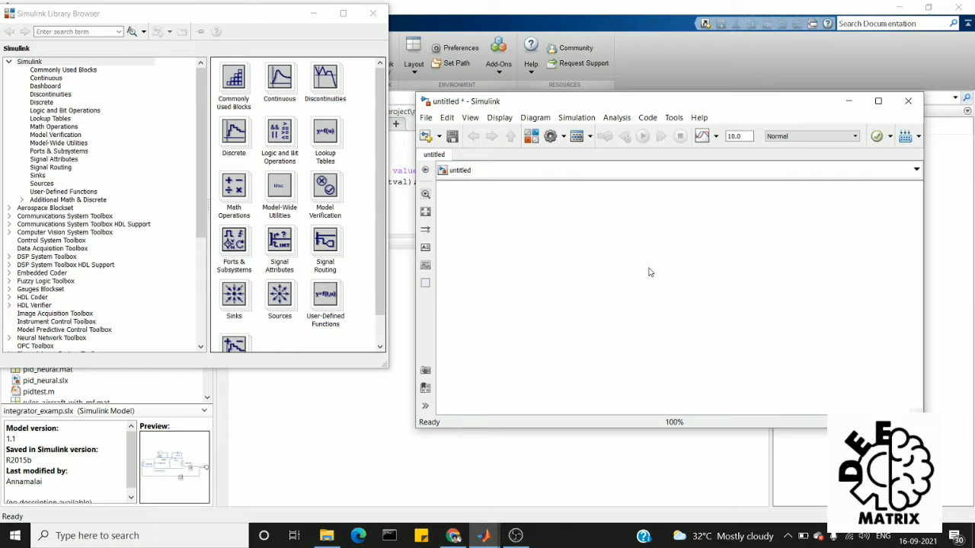
- Search the library for the Op-Amp, add it to the untitled model, and move it up-left
left_click(61, 32)
type("c")
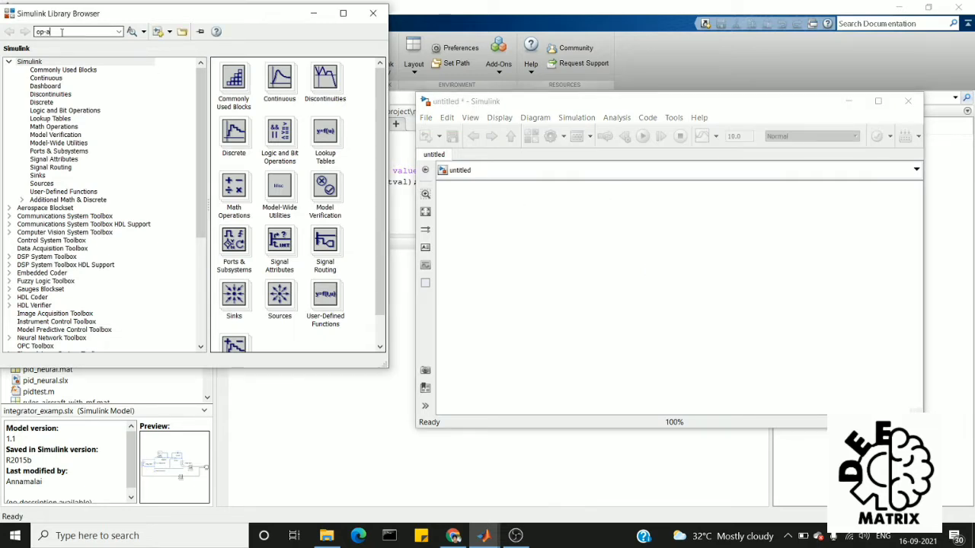
key("Return")
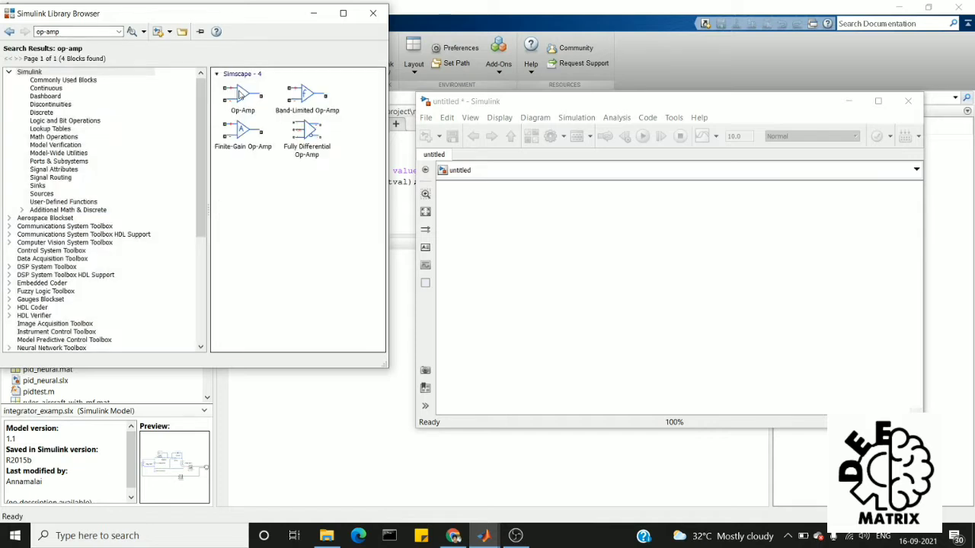
right_click(240, 93)
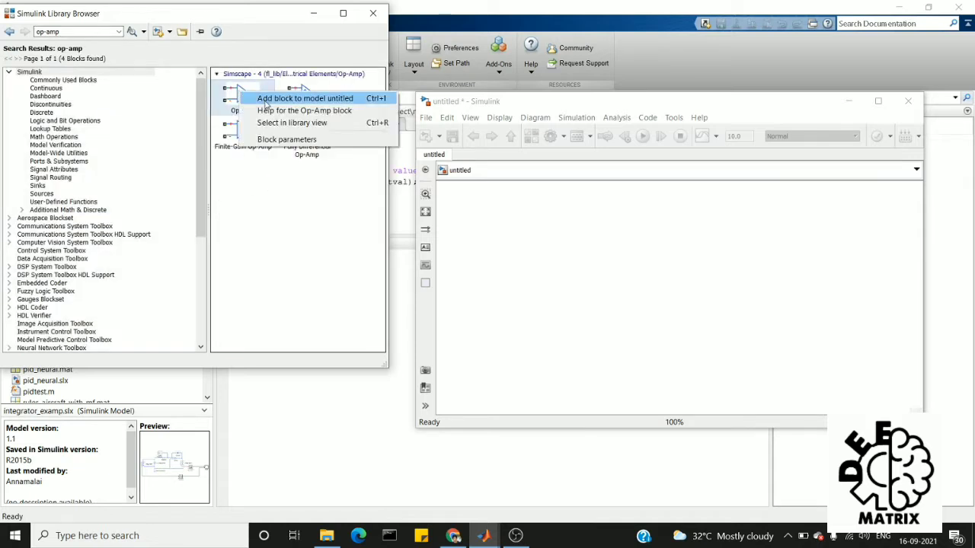
left_click(265, 98)
left_click(678, 301)
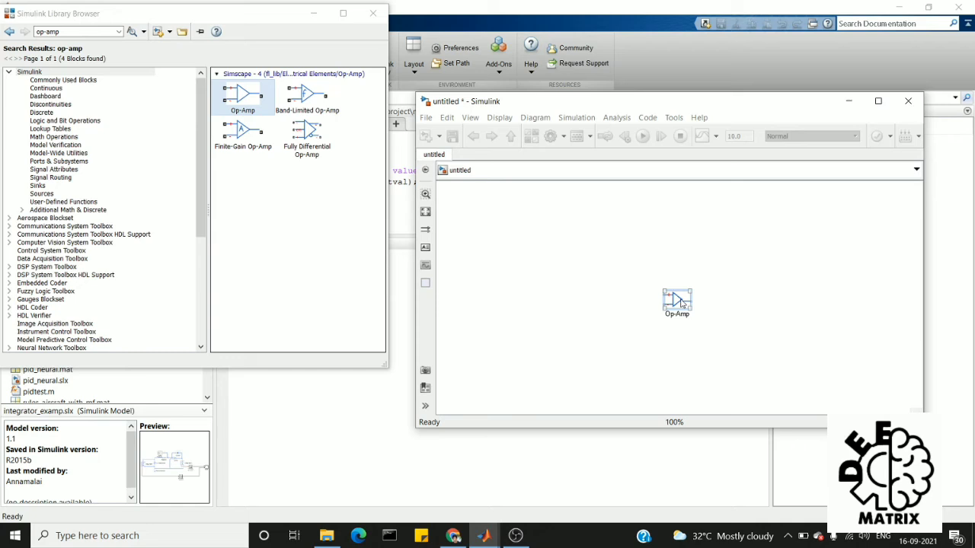
left_click_drag(679, 300, 660, 261)
- Flip the Op-Amp block up-down and enlarge it slightly
right_click(659, 260)
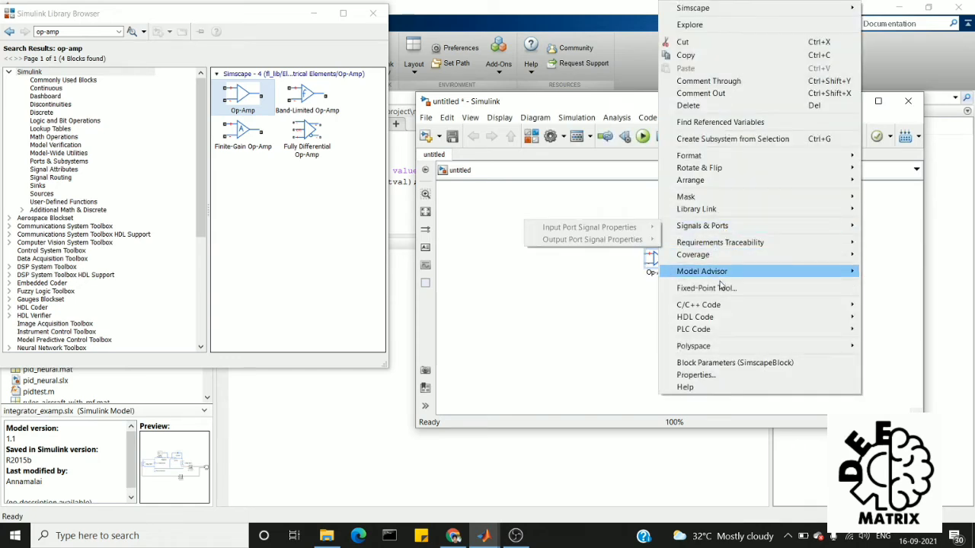
mouse_move(721, 175)
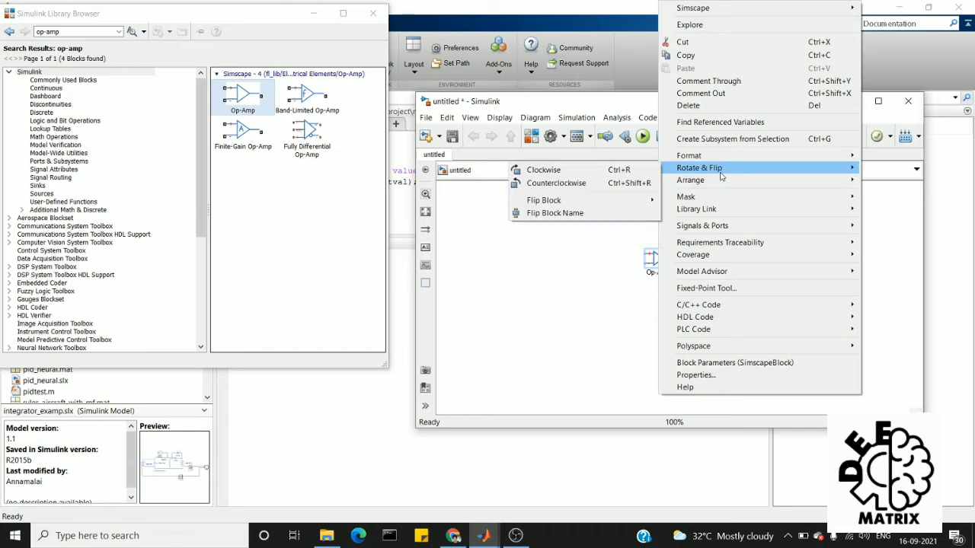
mouse_move(638, 201)
left_click(691, 216)
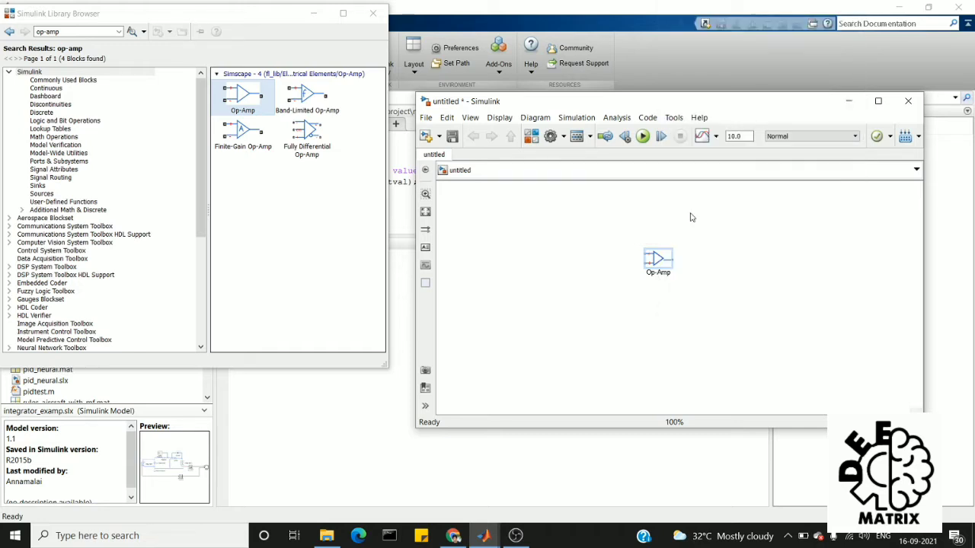
left_click_drag(671, 265, 681, 280)
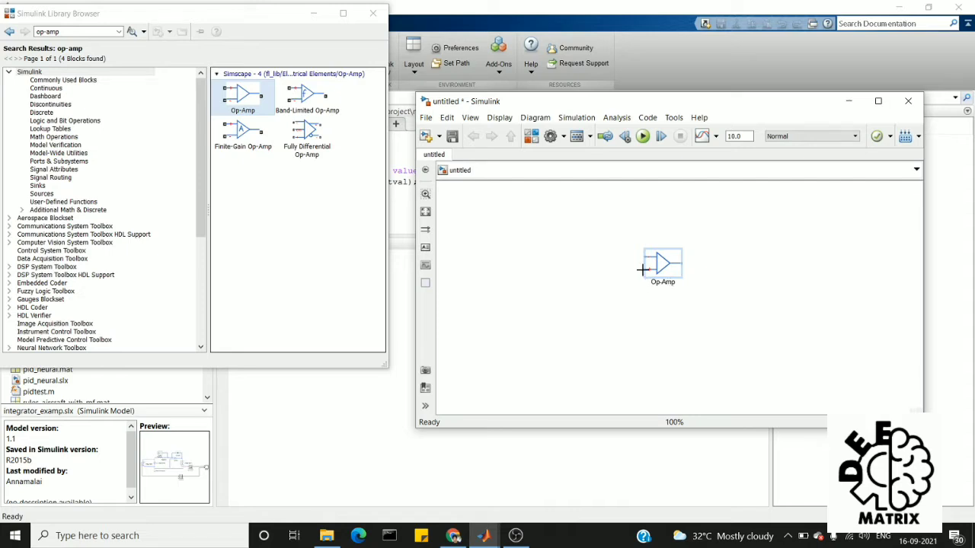
left_click(655, 268)
left_click(623, 305)
left_click(76, 31)
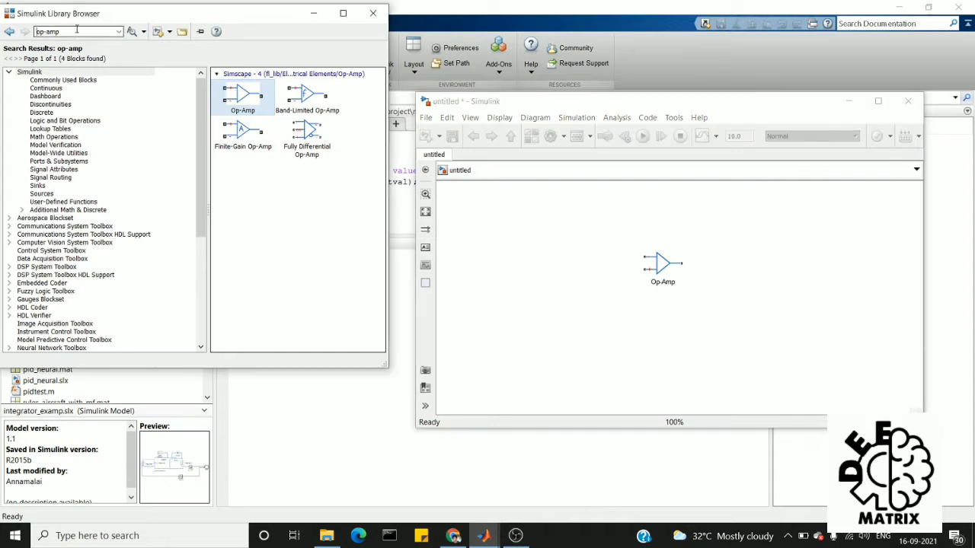
- Quick-insert a Resistor ('resist') by the Op-Amp inputs and Ctrl-drag copies below and above it
double_click(472, 202)
type("res")
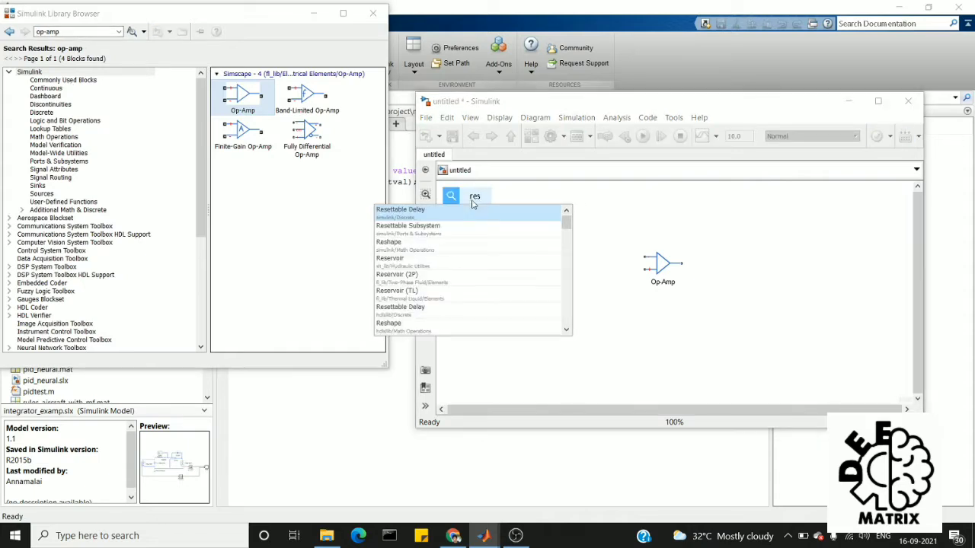
type("ist")
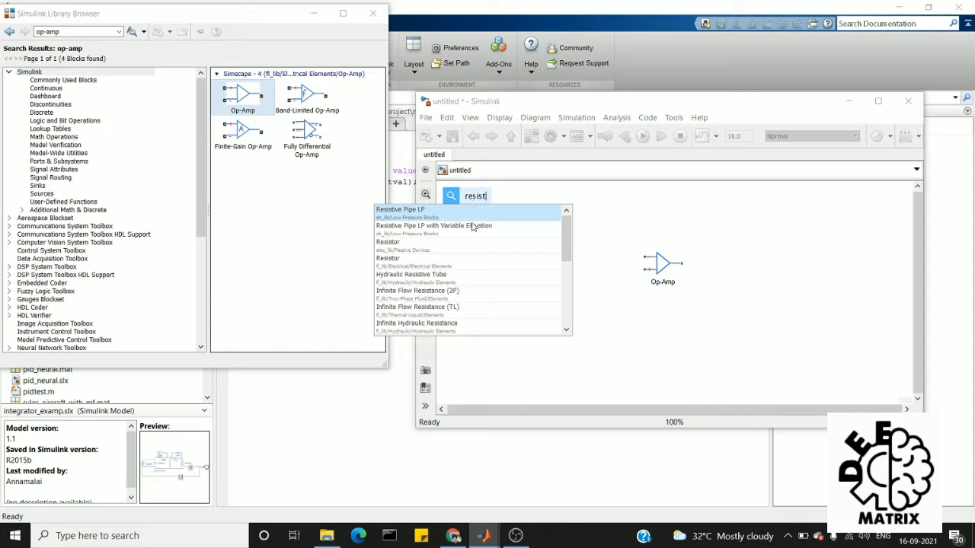
left_click(465, 265)
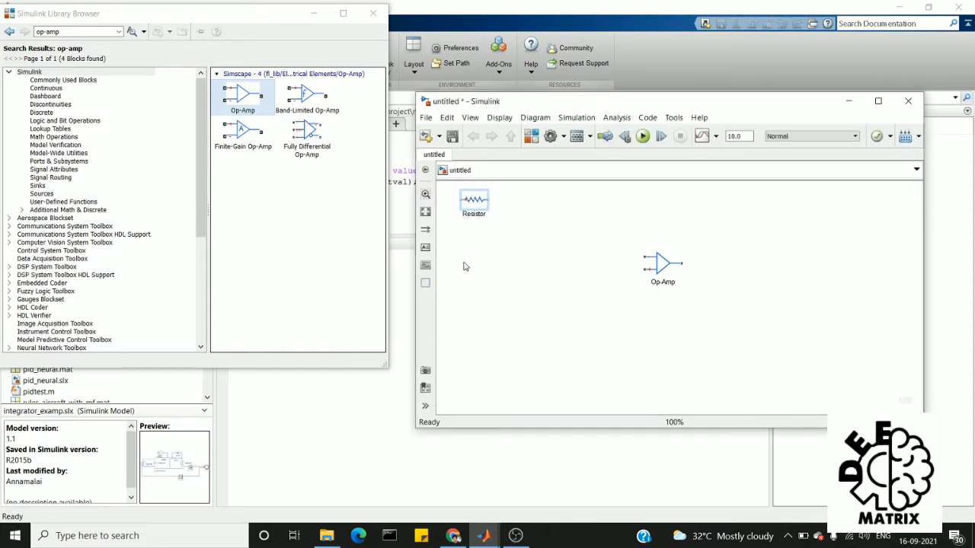
left_click_drag(491, 206, 536, 222)
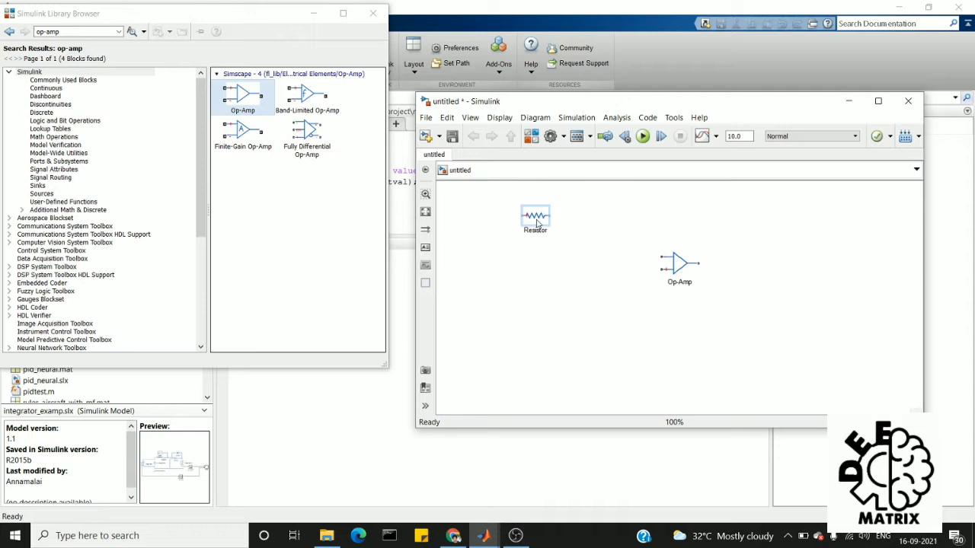
left_click_drag(538, 223, 578, 287)
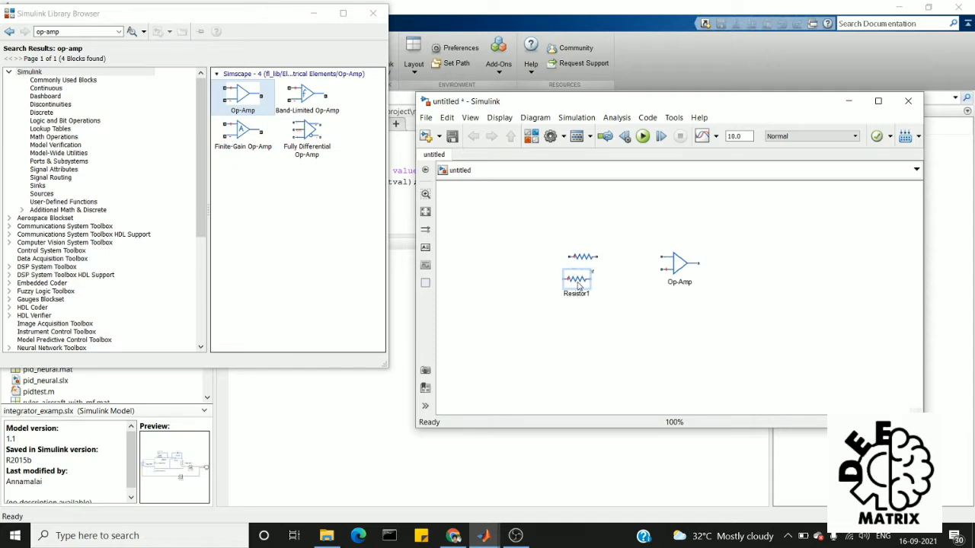
left_click_drag(578, 286, 583, 320)
left_click_drag(578, 285, 732, 216)
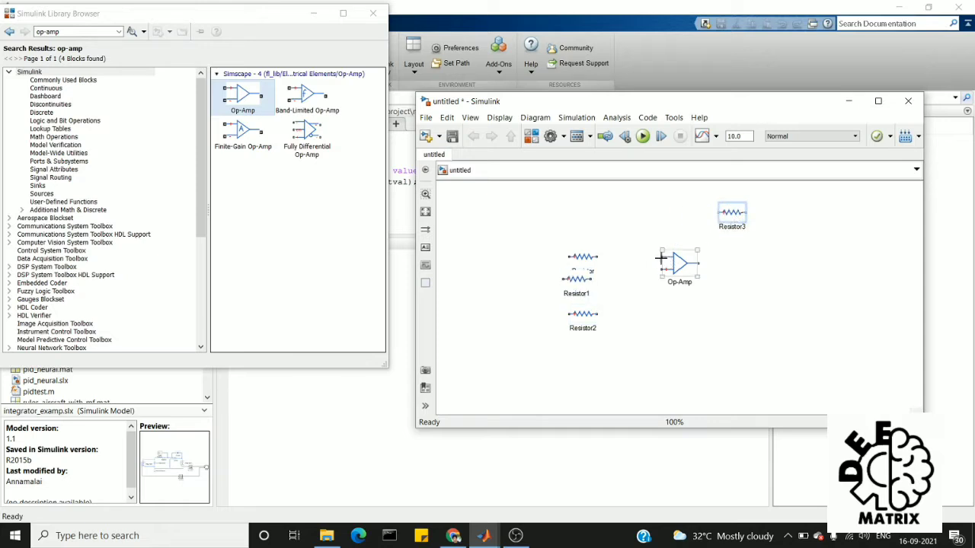
- Wire the resistors to the Op-Amp inputs, with Resistor3 as feedback to the output and Resistor2 joined to Resistor1
left_click_drag(662, 257, 595, 258)
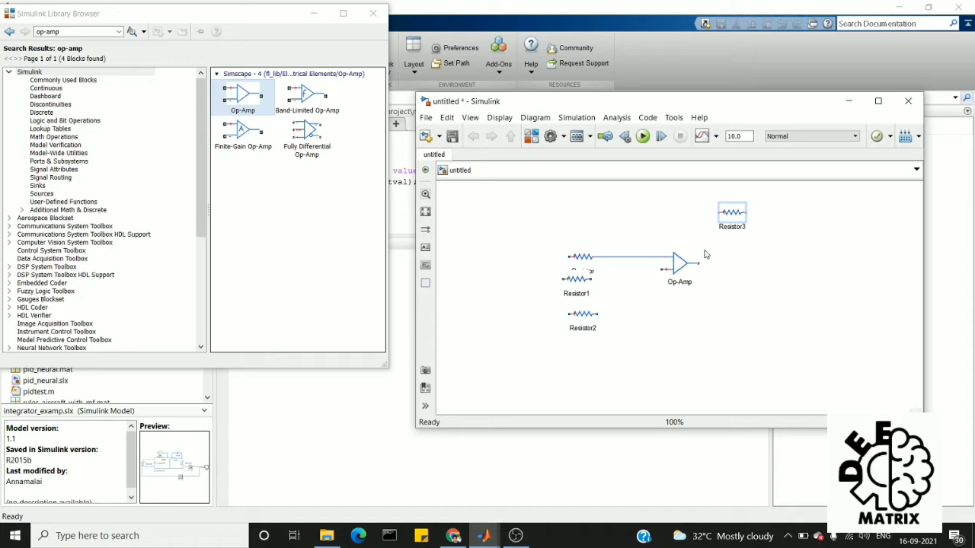
left_click(721, 210)
left_click_drag(716, 210, 643, 257)
mouse_move(747, 212)
left_mouse_down()
mouse_move(768, 239)
mouse_move(702, 264)
left_mouse_up()
left_click_drag(593, 280, 668, 269)
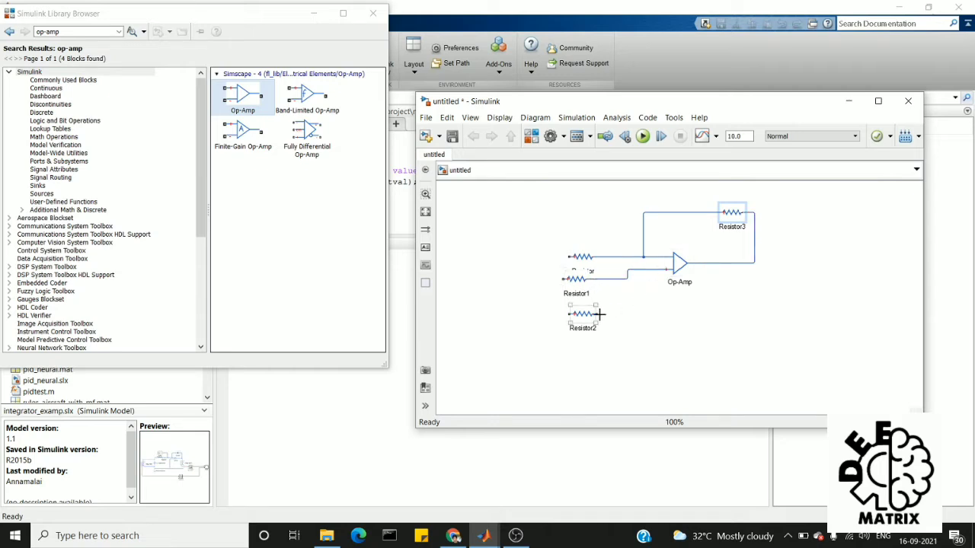
left_click_drag(599, 314, 566, 293)
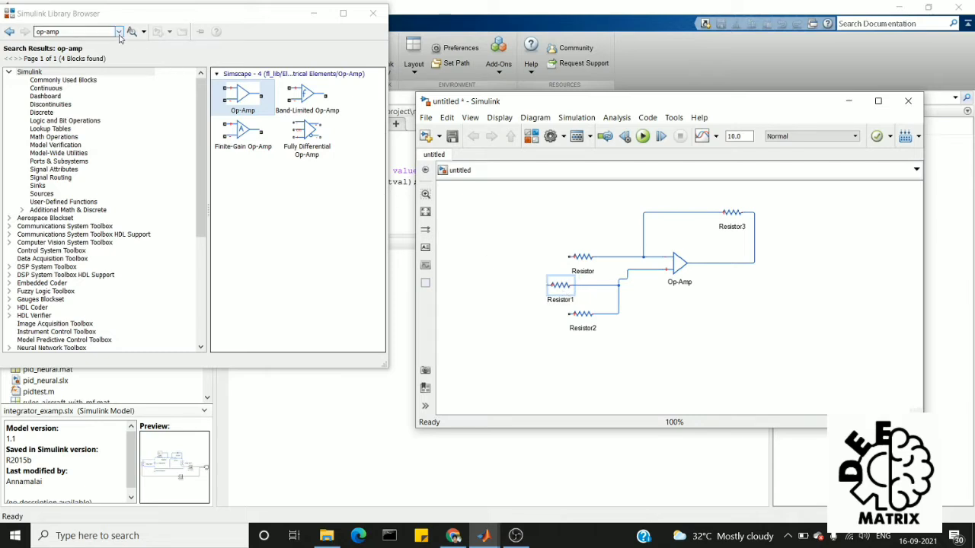
- Search the library for 'vol' and add an AC Voltage Source to the model
left_click_drag(35, 31, 49, 31)
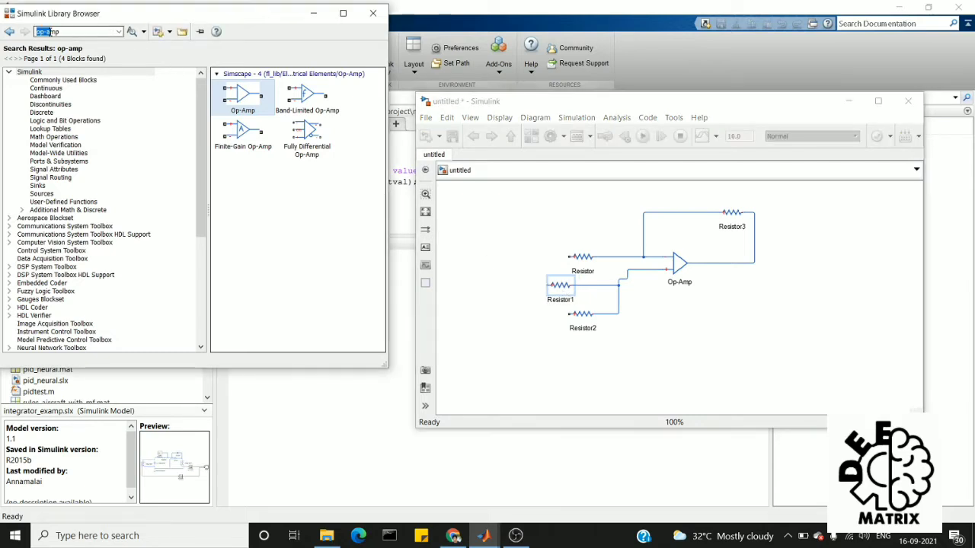
left_click_drag(55, 32, 61, 31)
type("voltage source")
key("Return")
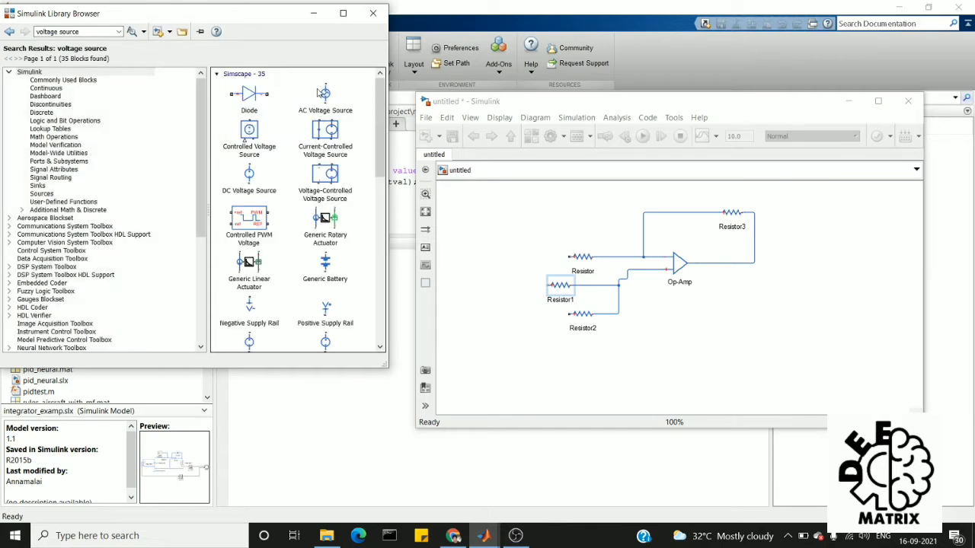
right_click(326, 98)
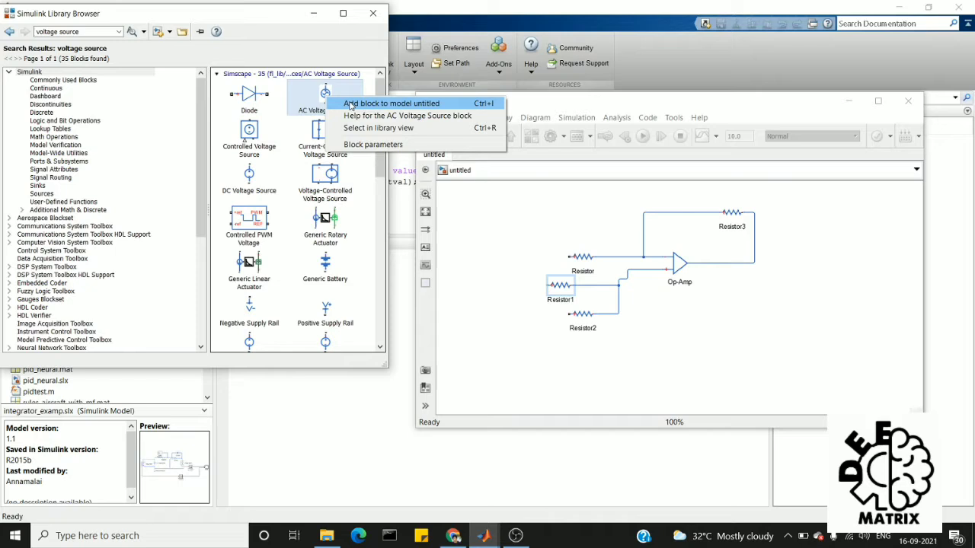
left_click(346, 102)
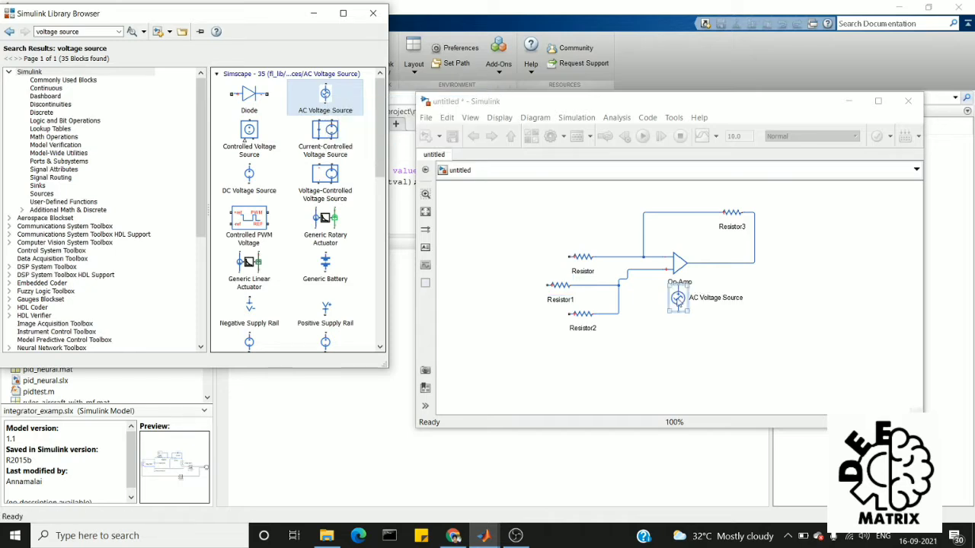
- Place the AC Voltage Source left of Resistor1, wire Resistor1's input to it, and align it
left_click_drag(678, 302, 491, 317)
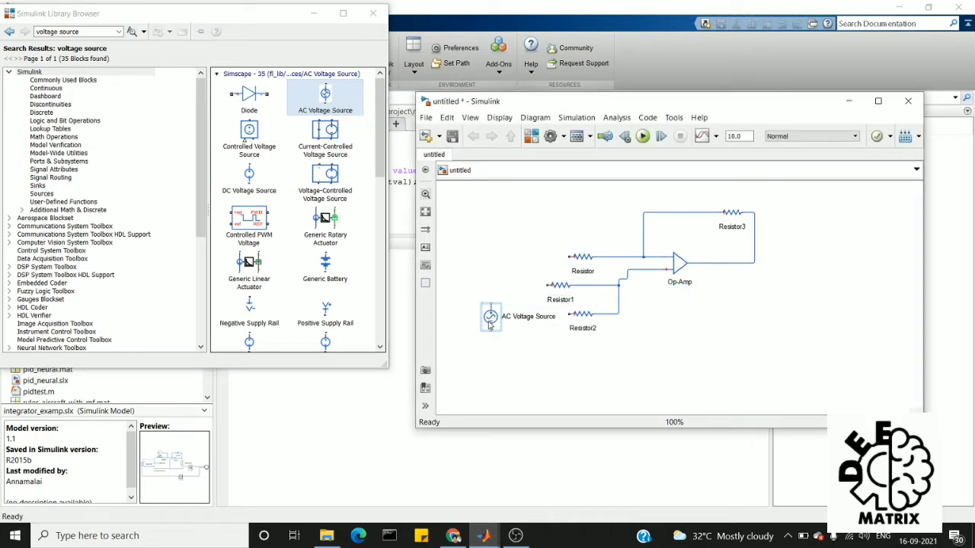
left_click(530, 372)
mouse_move(545, 285)
left_mouse_down()
mouse_move(507, 285)
mouse_move(492, 317)
mouse_move(555, 365)
left_mouse_up()
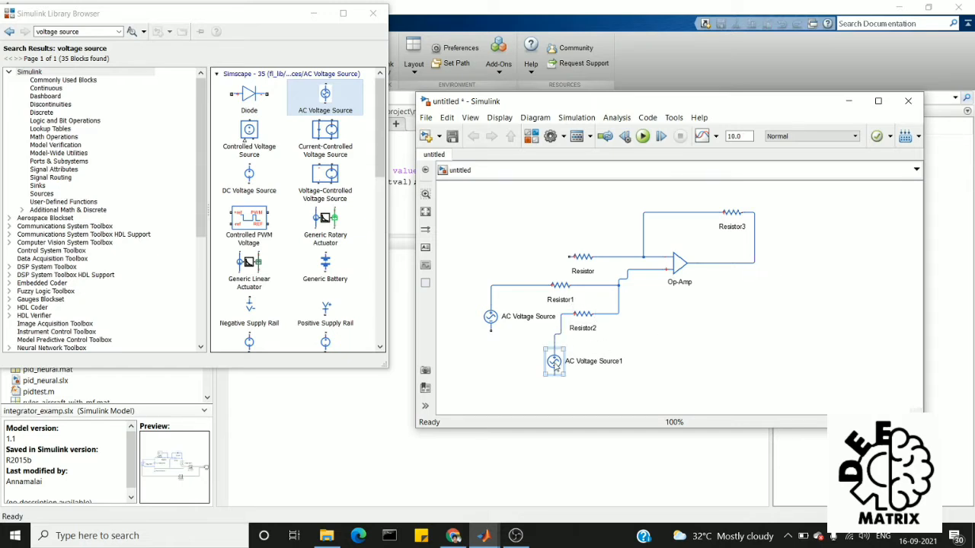
left_click_drag(556, 365, 555, 354)
left_click(487, 358)
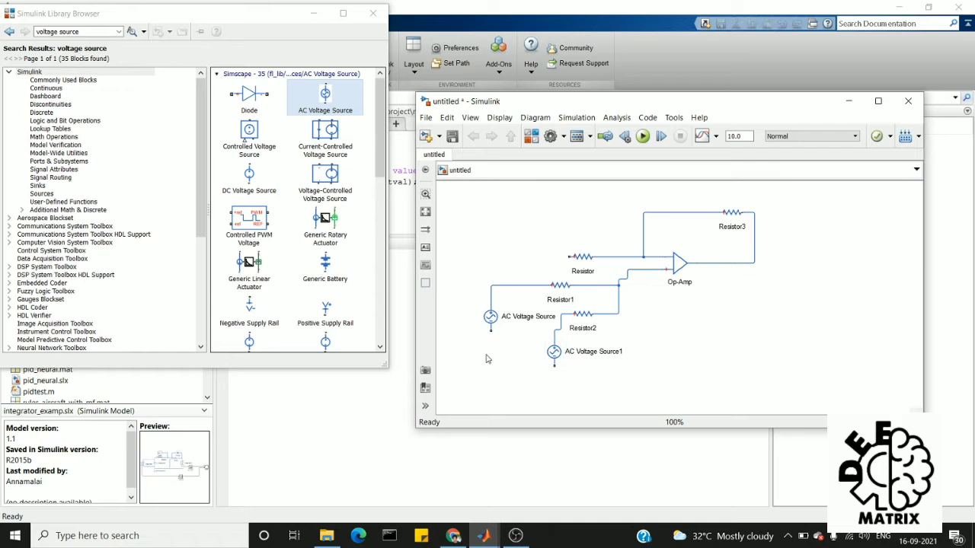
- Quick-insert an Electrical Reference below the sources and ground AC Voltage Source1 to it
double_click(487, 358)
type("electri")
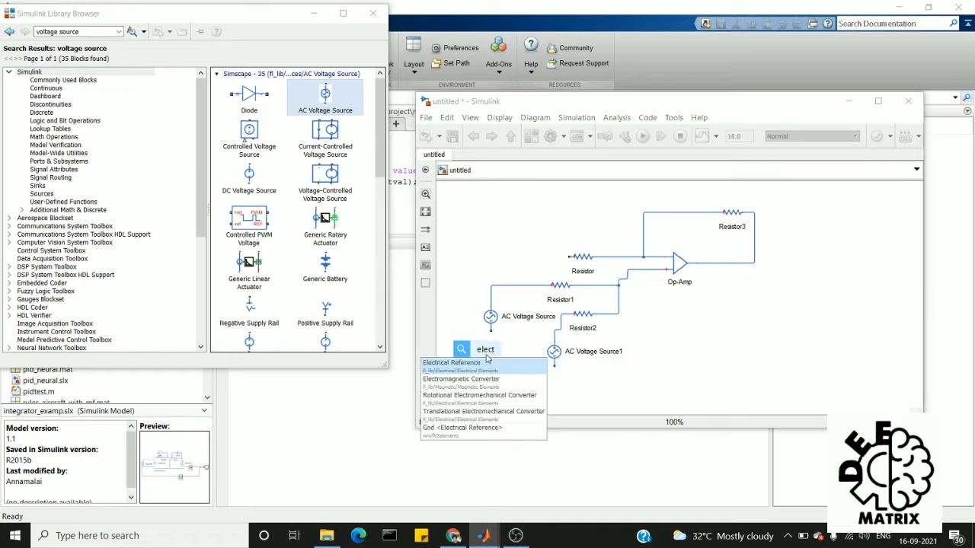
left_click(487, 362)
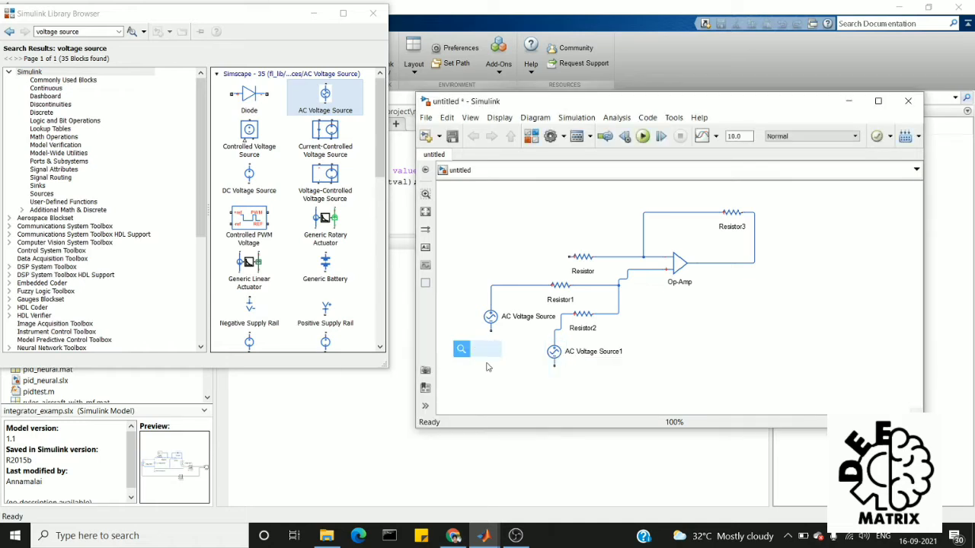
mouse_move(488, 356)
left_mouse_down()
mouse_move(490, 397)
mouse_move(491, 329)
left_mouse_up()
left_click(556, 365)
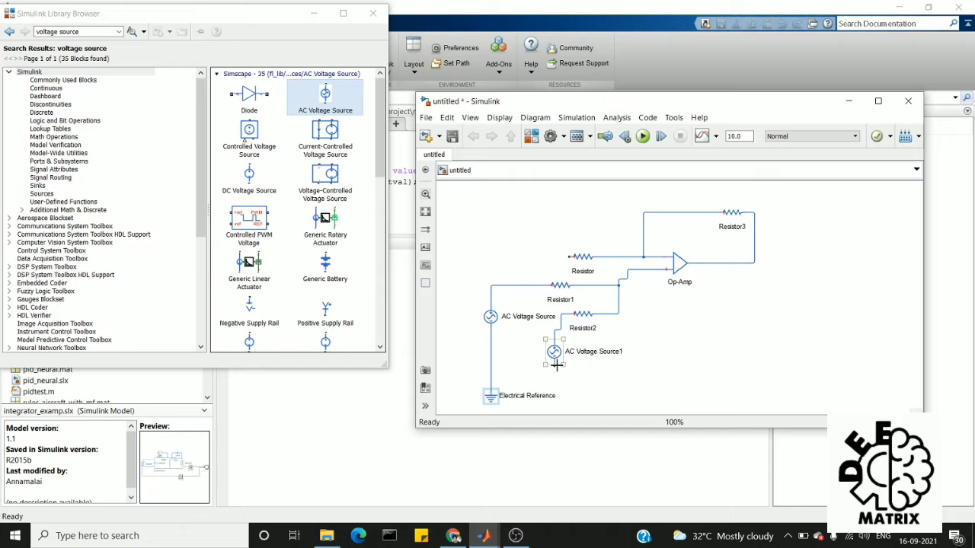
left_click_drag(554, 365, 492, 372)
- Copy it as Electrical Reference1 at upper left and wire the Resistor's left end to it
left_click(492, 401)
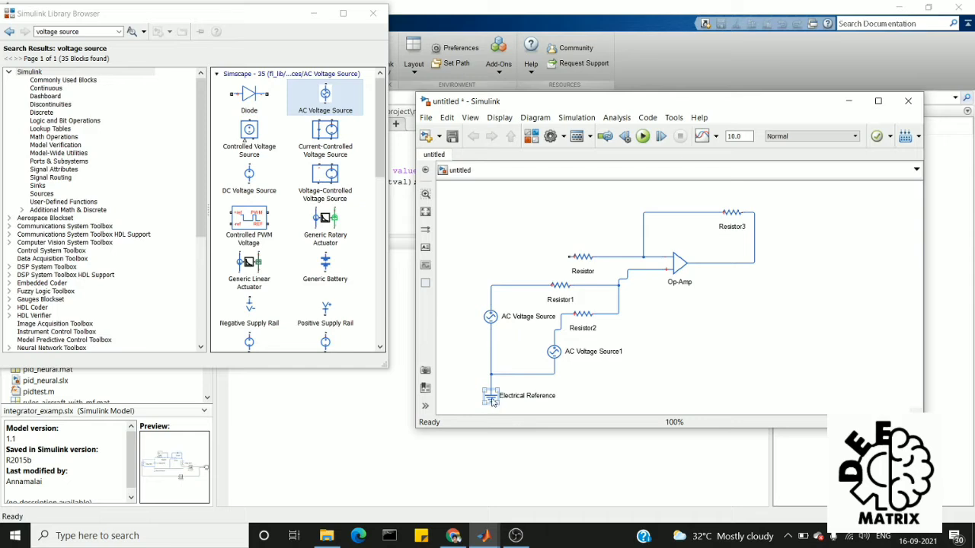
left_click_drag(492, 400, 477, 268)
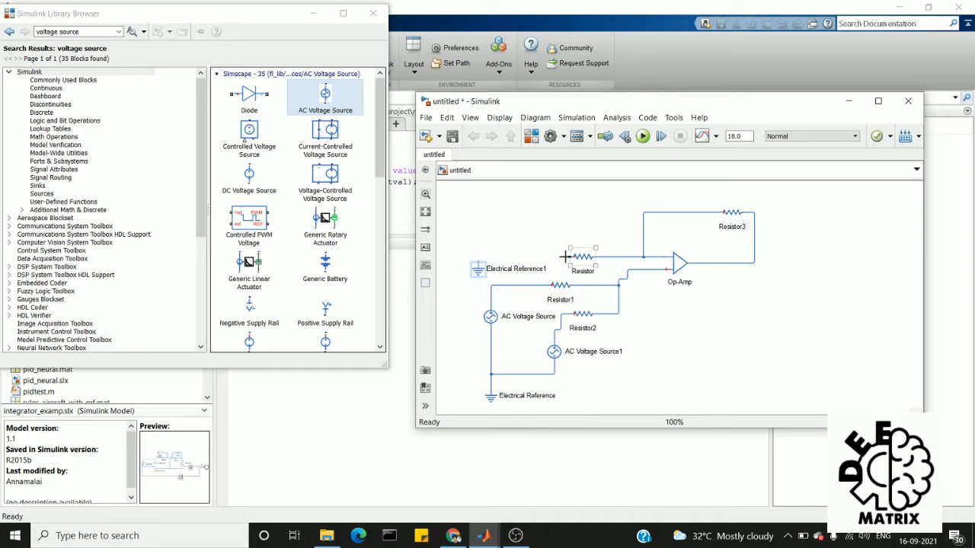
left_click_drag(566, 256, 478, 262)
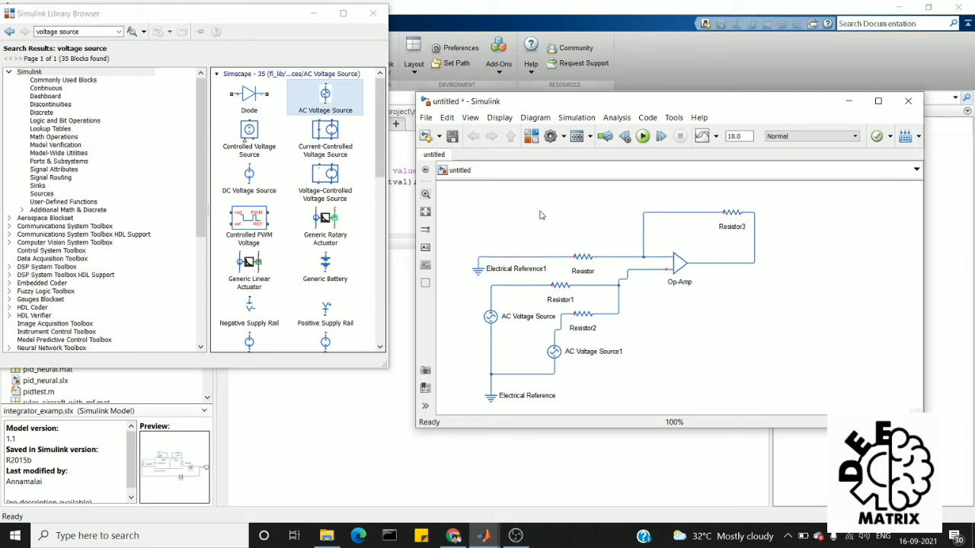
- Quick-insert a Voltage Sensor ('voltage') and place it beside AC Voltage Source
double_click(496, 209)
type("voltage")
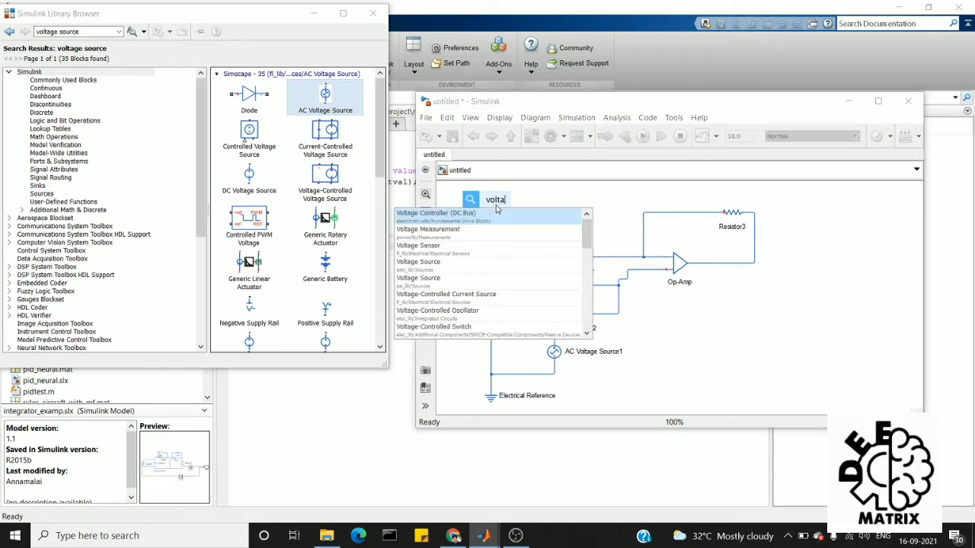
left_click(481, 254)
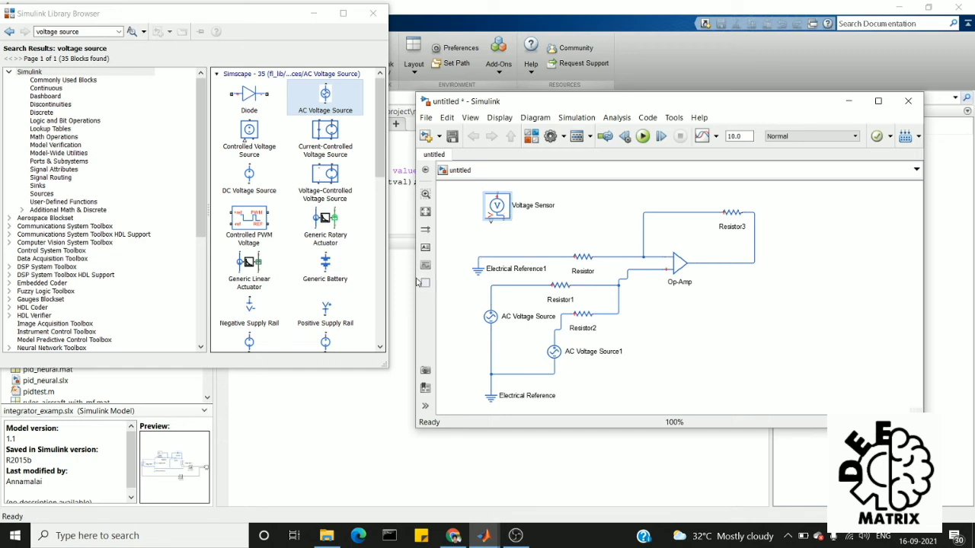
left_click_drag(415, 277, 303, 278)
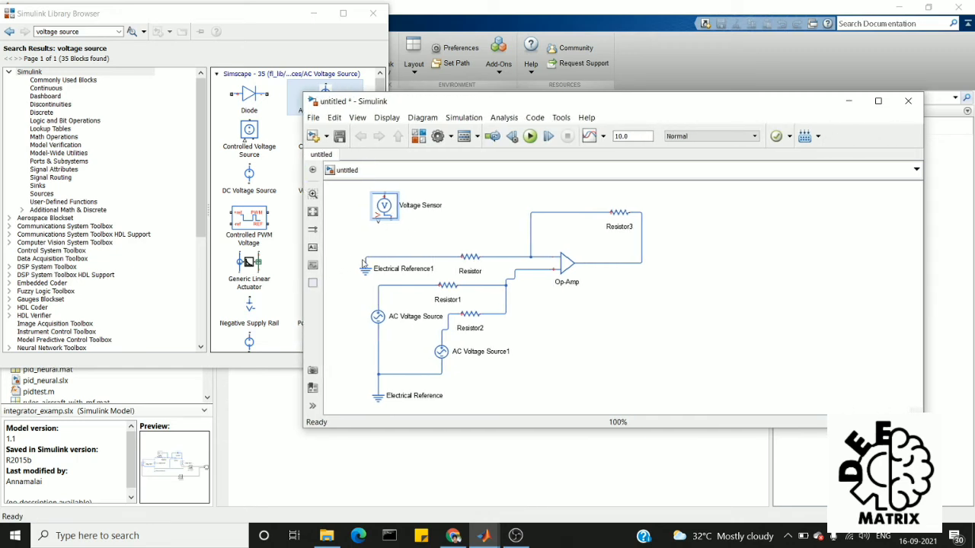
left_click_drag(390, 210, 378, 295)
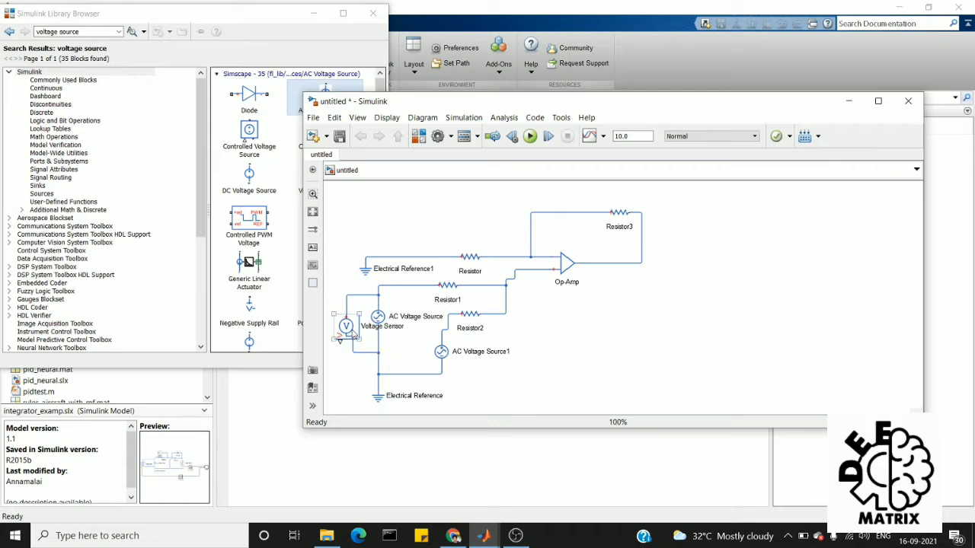
- Duplicate it as Voltage Sensor1 and wire it across AC Voltage Source1 to the ground line
left_click(346, 326)
left_click_drag(347, 326, 524, 366)
left_click_drag(523, 351, 443, 340)
left_click(514, 341)
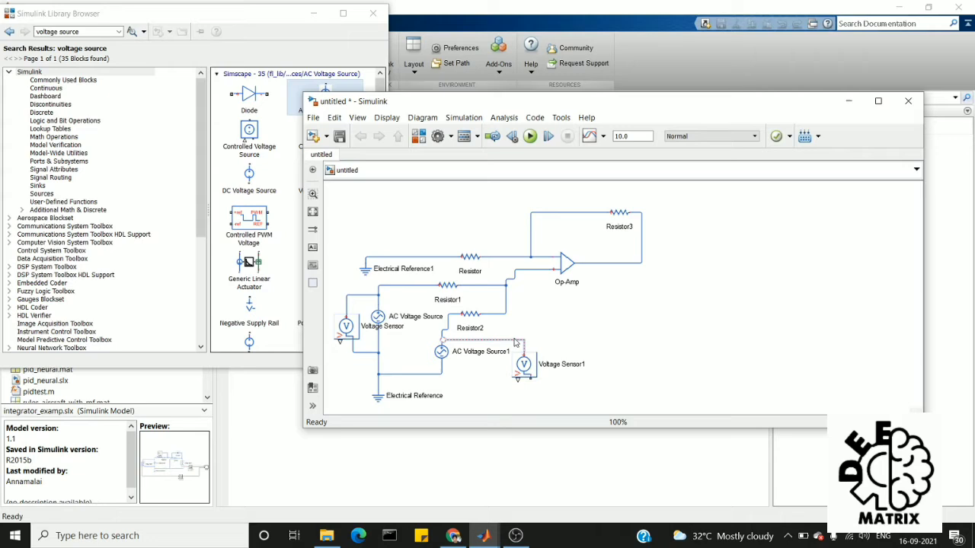
key("Delete")
mouse_move(443, 339)
left_mouse_down()
mouse_move(525, 349)
mouse_move(495, 395)
mouse_move(460, 392)
mouse_move(440, 373)
left_mouse_up()
left_click(534, 369)
left_click(381, 393)
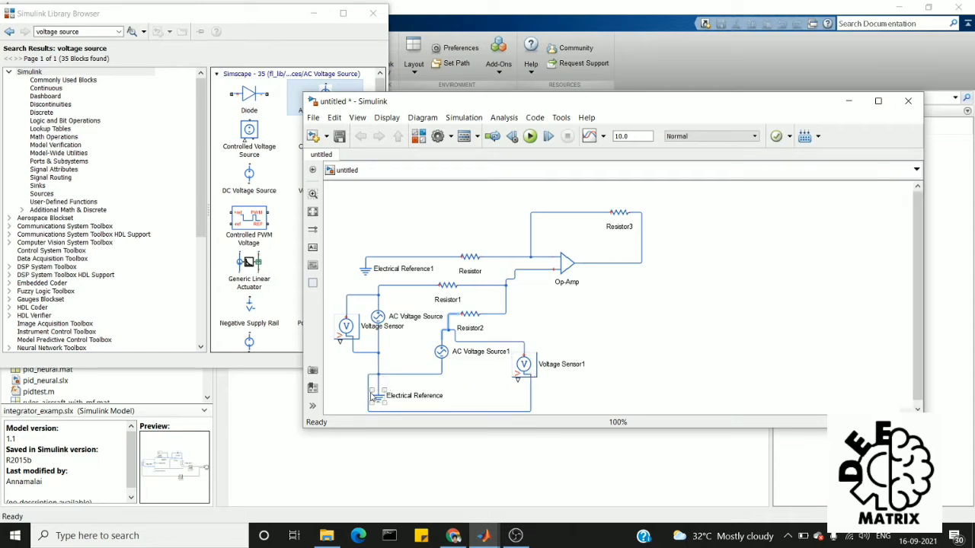
left_click_drag(369, 395, 455, 395)
- Insert a PS-Simulink Converter ('ps-simu'), move it lower, and wire Voltage Sensor1's output to it
left_click(647, 314)
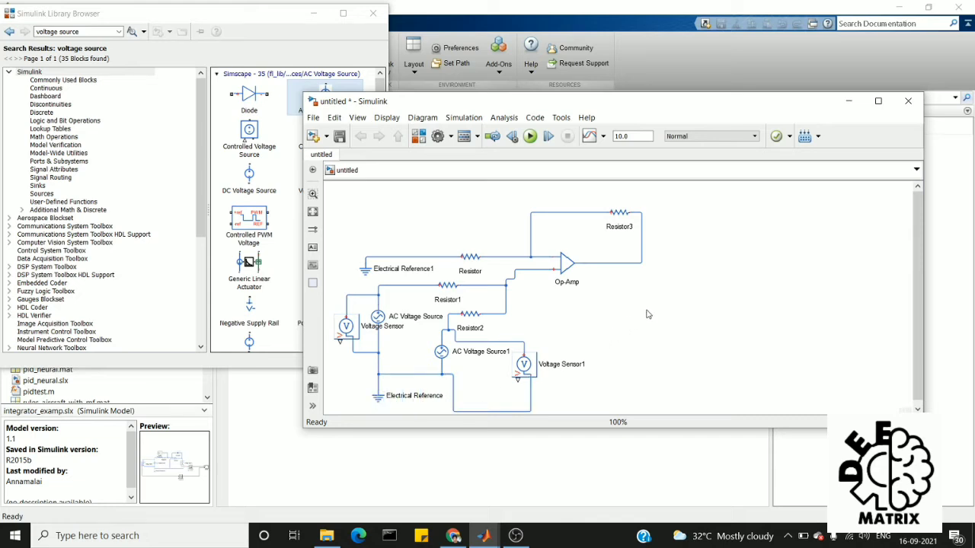
type("ps")
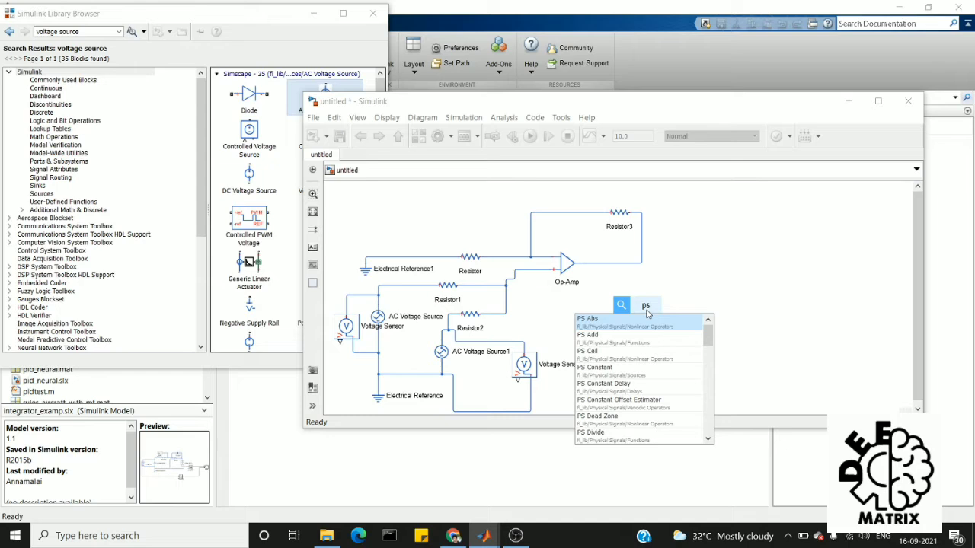
type("-simu")
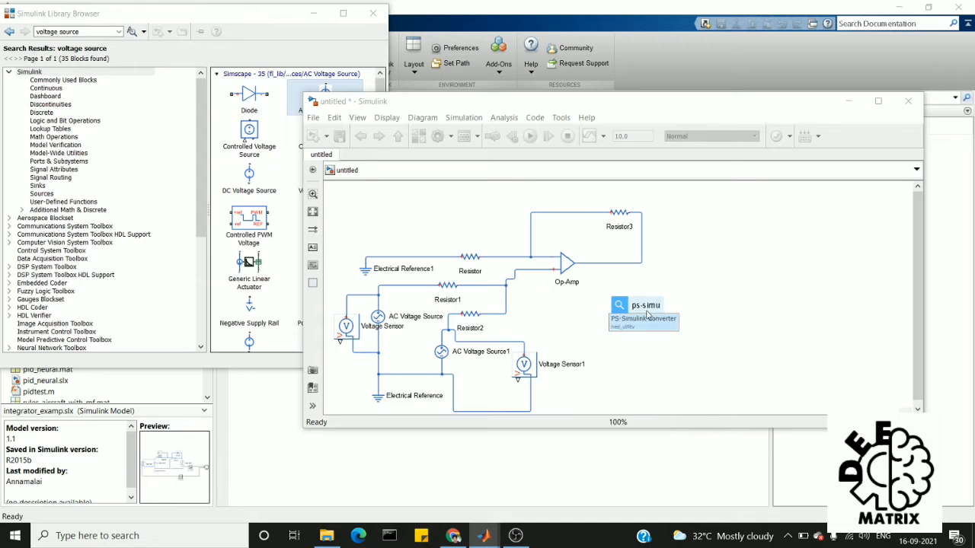
left_click(647, 319)
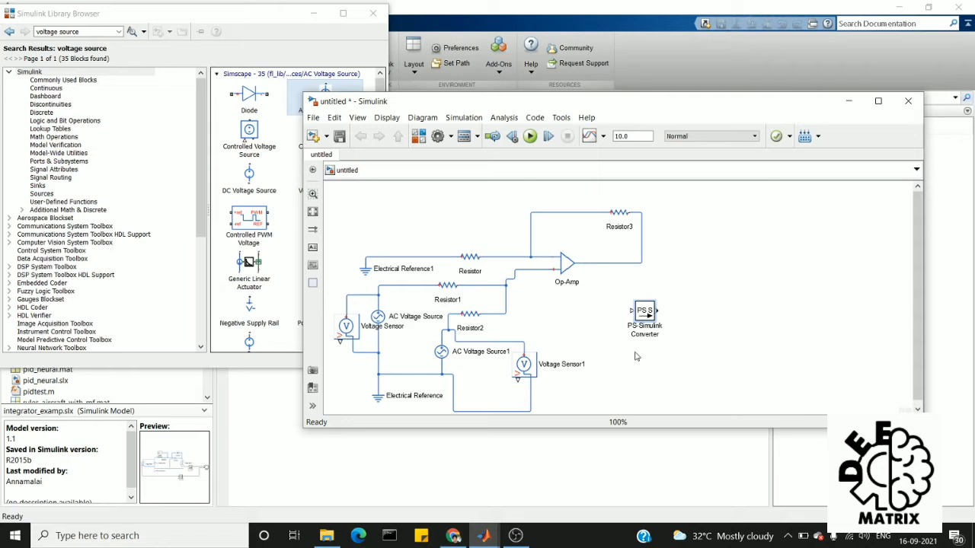
left_click_drag(647, 313, 629, 371)
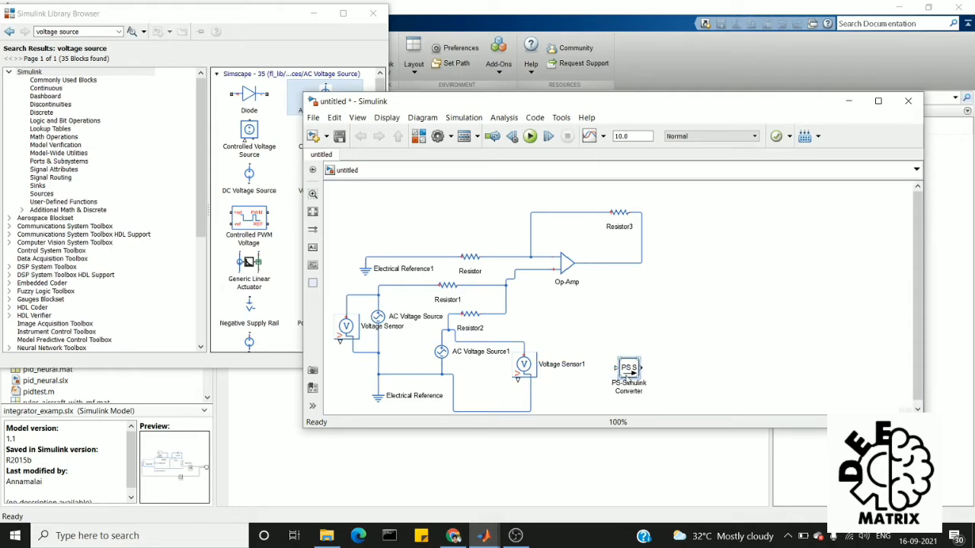
mouse_move(519, 380)
left_mouse_down()
mouse_move(551, 387)
mouse_move(612, 368)
mouse_move(737, 373)
left_mouse_up()
- Add a Scope from the converter's output, set it to 3 input ports, and make it taller
type("s")
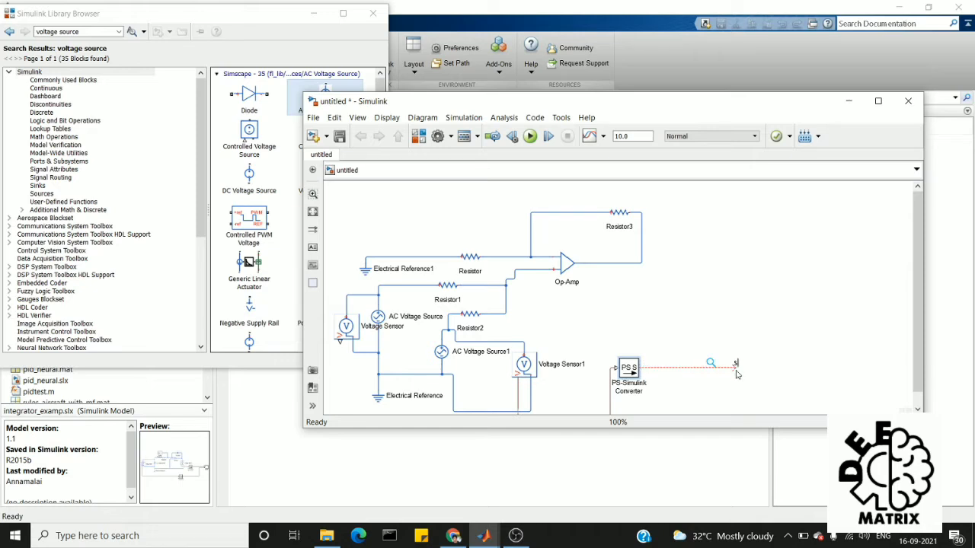
type("co")
left_click(737, 381)
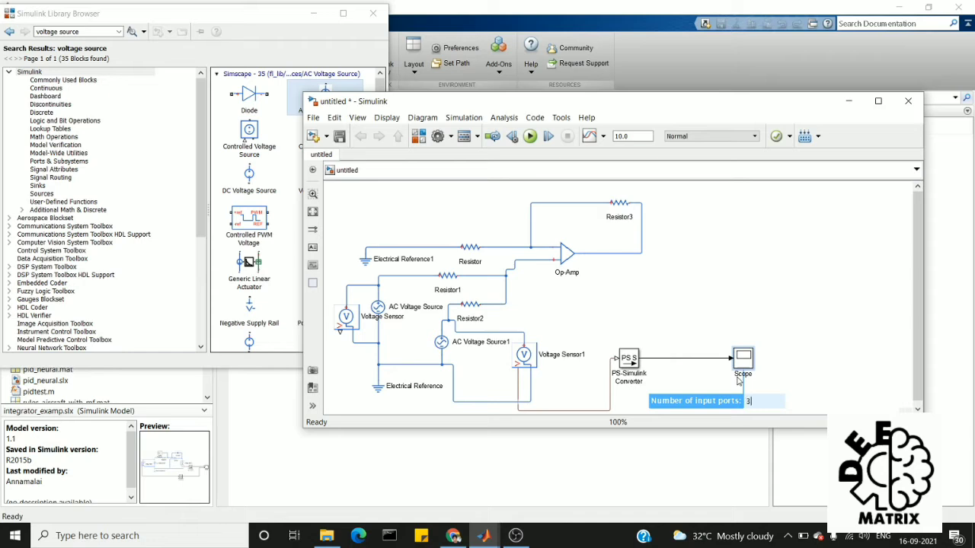
type("3")
key("Return")
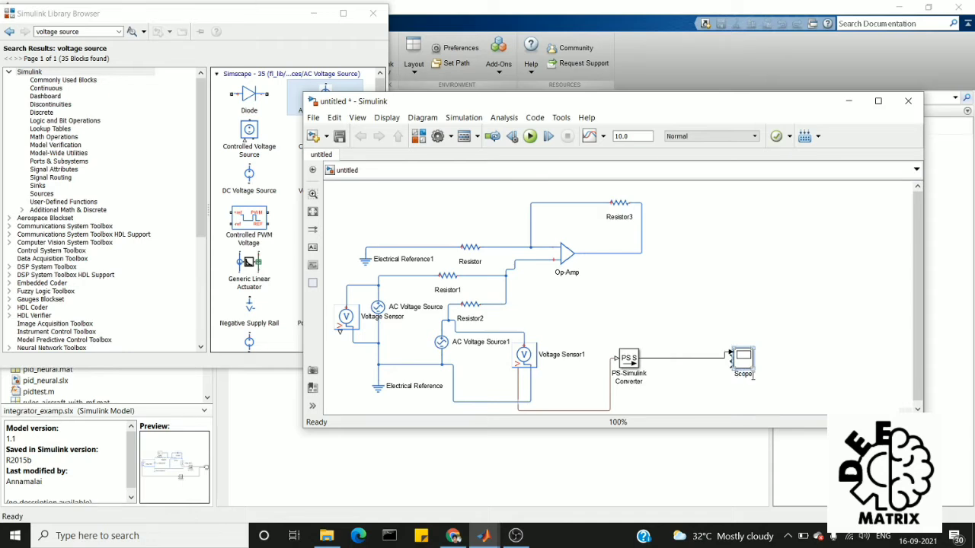
left_click_drag(753, 369, 778, 380)
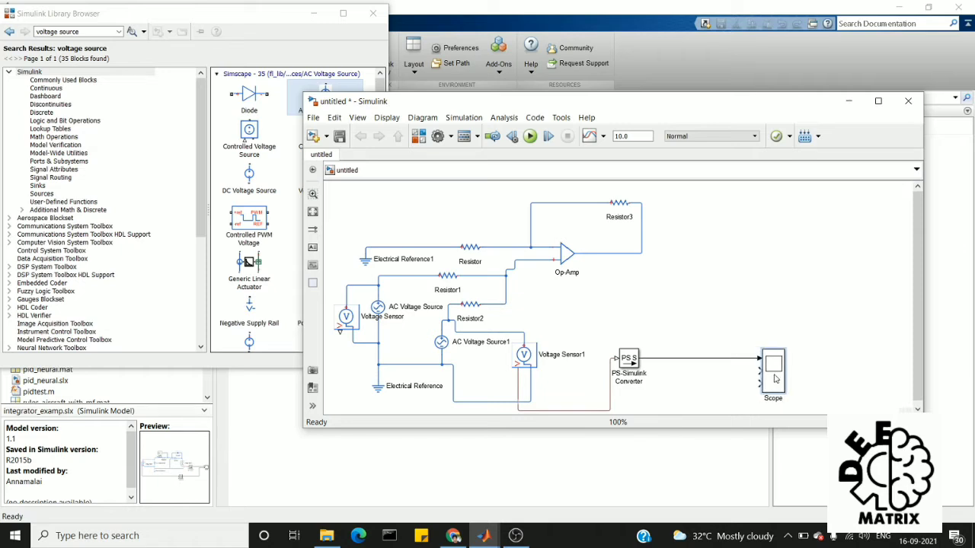
- Duplicate the PS-Simulink Converter as PS-Simulink Converter1 and connect it to the Op-Amp output
left_click(629, 361)
left_click_drag(629, 361, 627, 252)
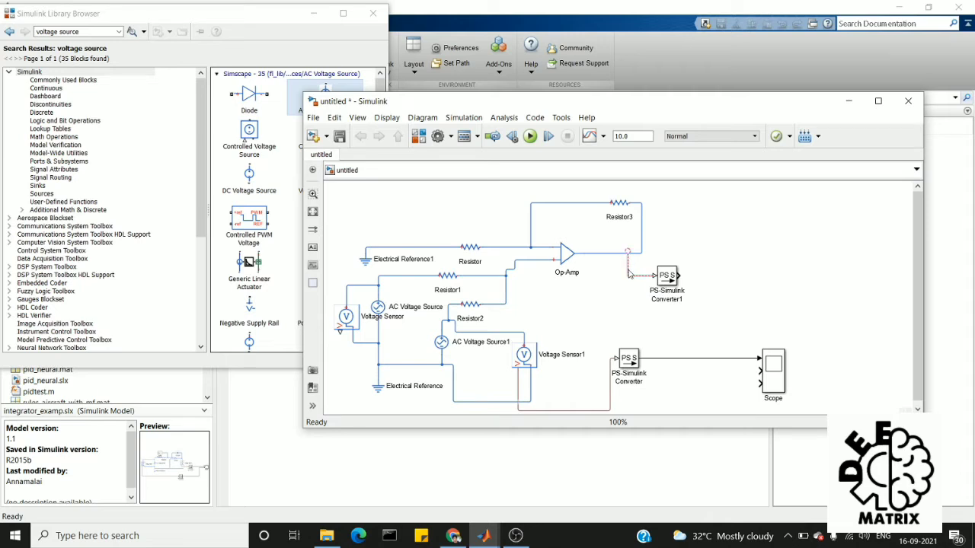
key("ctrl+z")
mouse_move(652, 275)
left_mouse_down()
mouse_move(641, 252)
mouse_move(640, 263)
left_mouse_up()
left_click(658, 273)
left_click(599, 274)
left_click(675, 278)
left_click(809, 301)
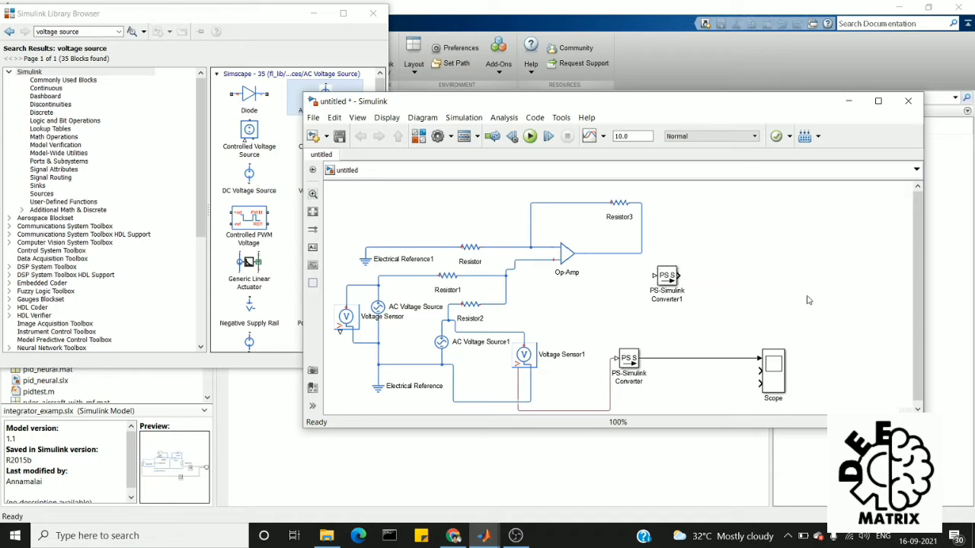
- Reroute the Voltage Sensor wires toward PS-Simulink Converter1 and the Scope's third input
left_click(916, 316)
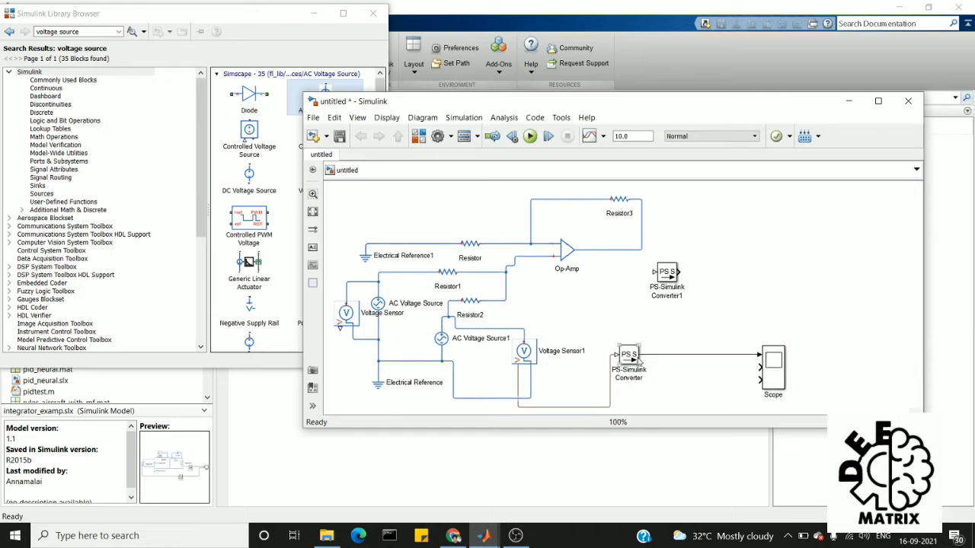
left_click_drag(562, 411, 564, 378)
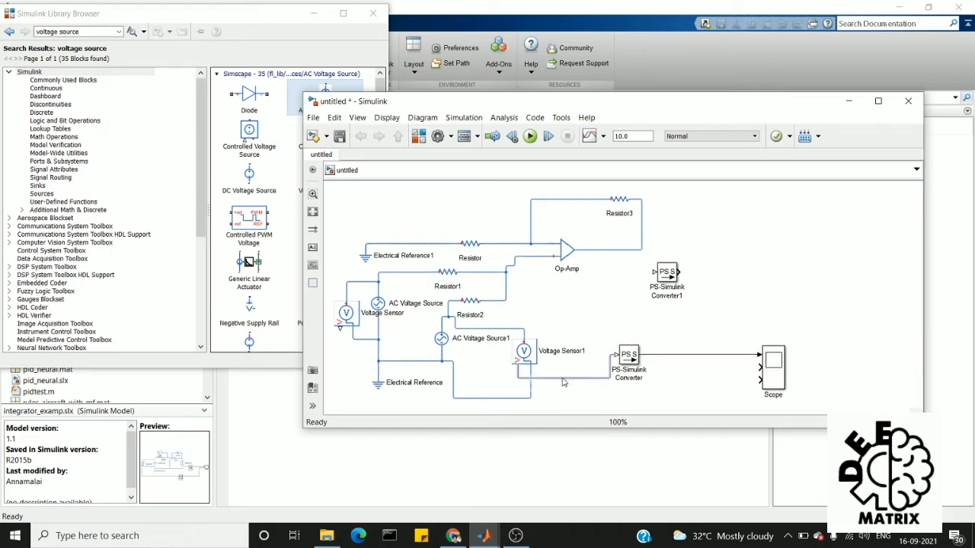
left_click_drag(667, 274, 571, 402)
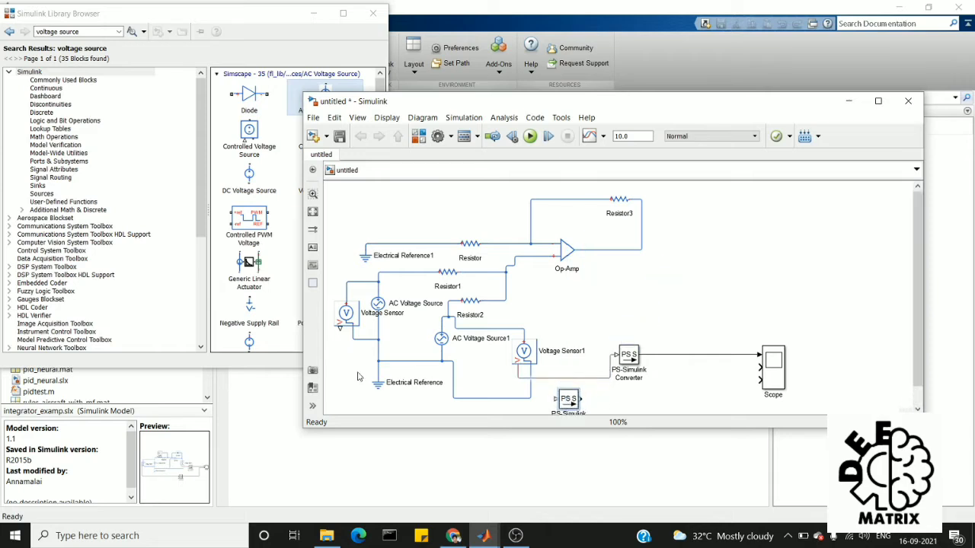
mouse_move(338, 329)
left_mouse_down()
mouse_move(341, 403)
mouse_move(342, 393)
mouse_move(488, 385)
mouse_move(542, 354)
mouse_move(758, 332)
left_mouse_up()
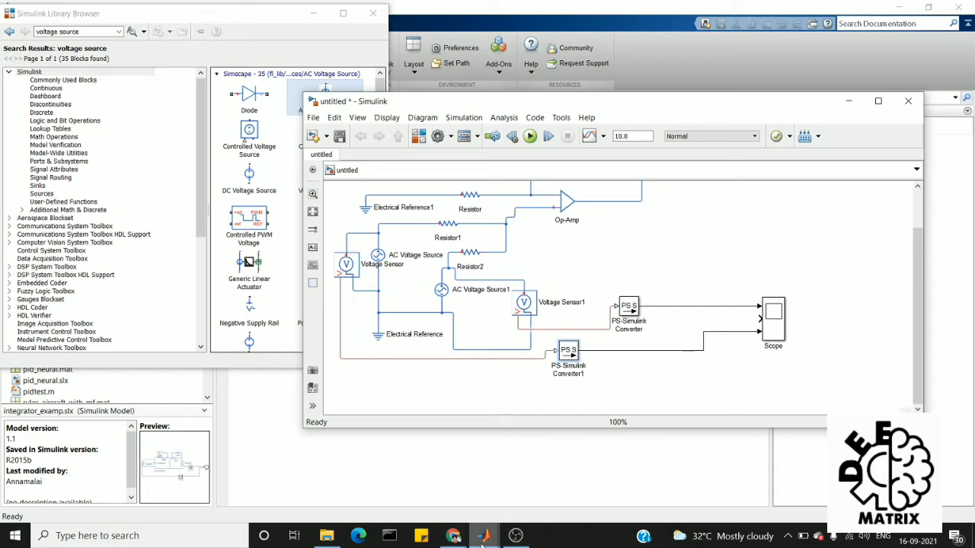
- Duplicate Voltage Sensor1 as Voltage Sensor2 near Resistor3
mouse_move(484, 536)
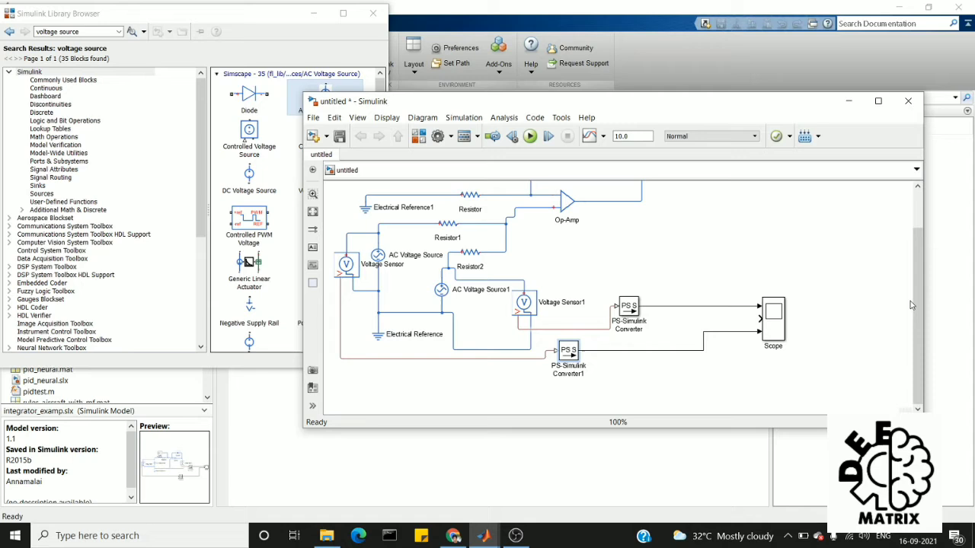
scroll(916, 301, "up", 1)
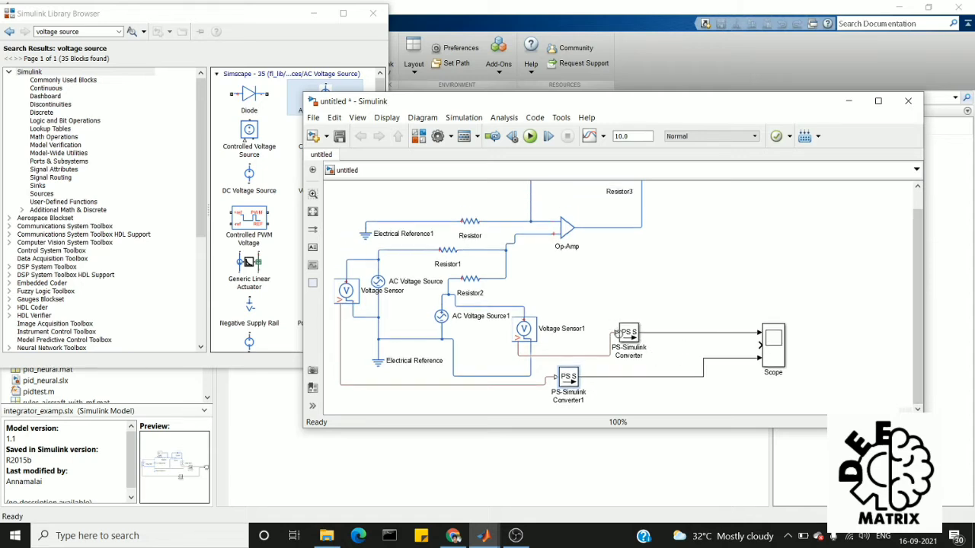
left_click(624, 338)
left_click(626, 244)
left_click(524, 329)
left_click_drag(523, 327, 644, 218)
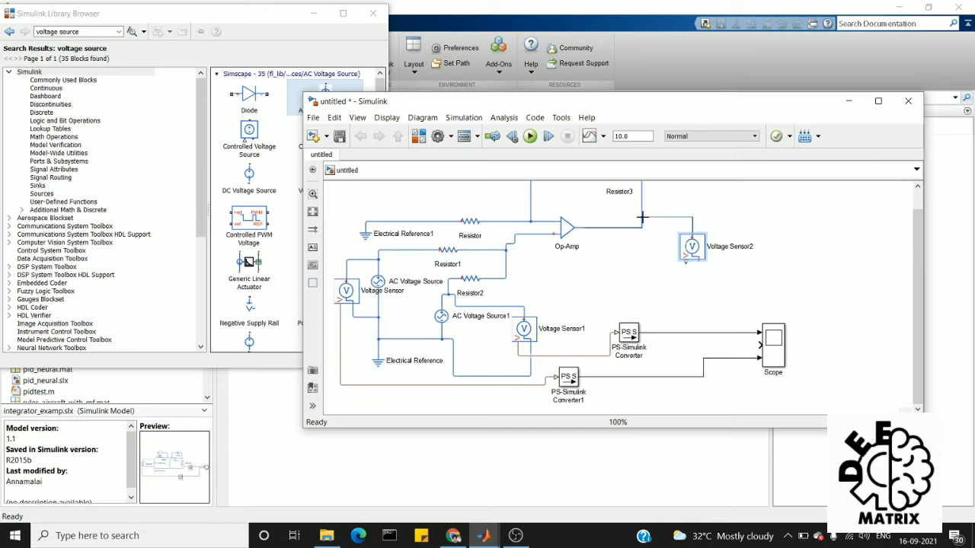
- Wire Voltage Sensor2 across the op-amp output and feed it into a new PS-Simulink Converter2
left_click_drag(697, 255, 679, 253)
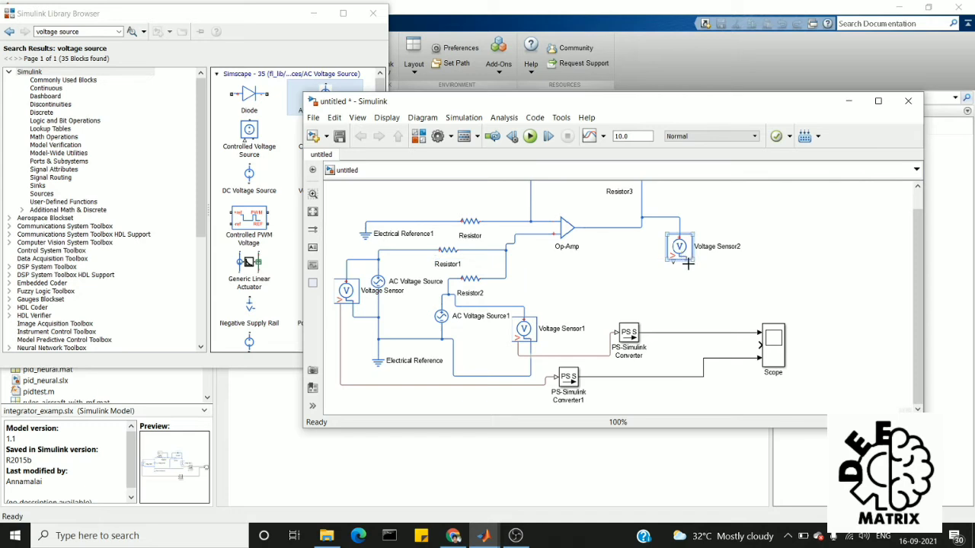
left_click_drag(681, 267, 595, 227)
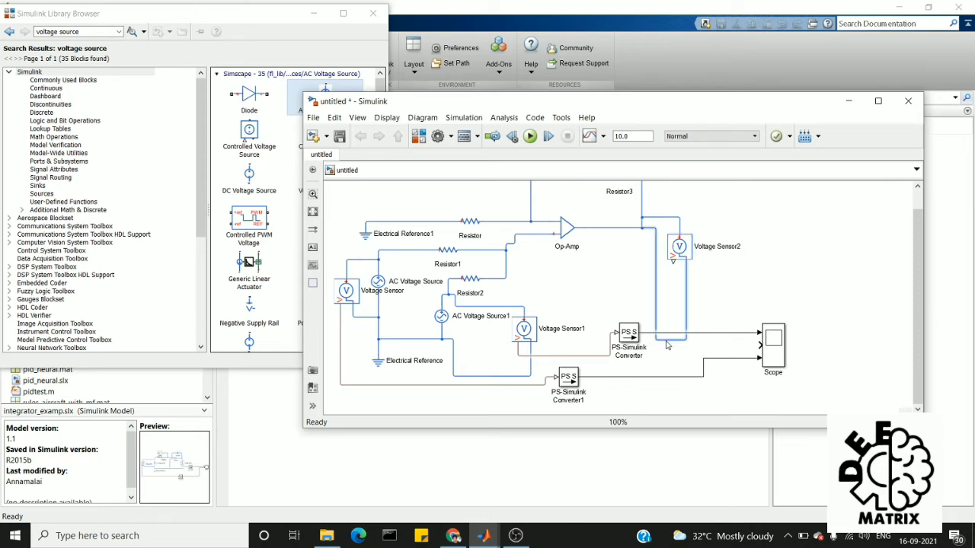
left_click_drag(669, 330, 667, 297)
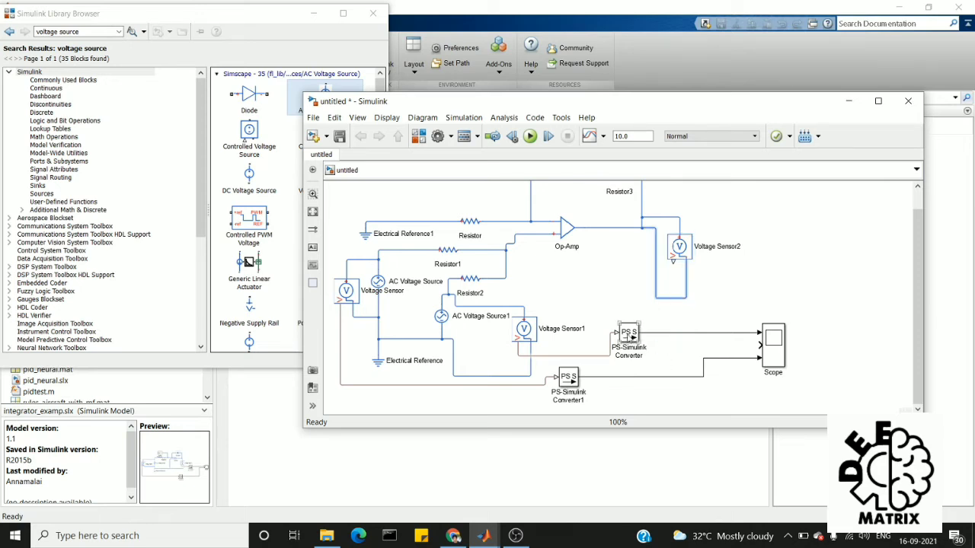
left_click_drag(629, 334, 726, 281)
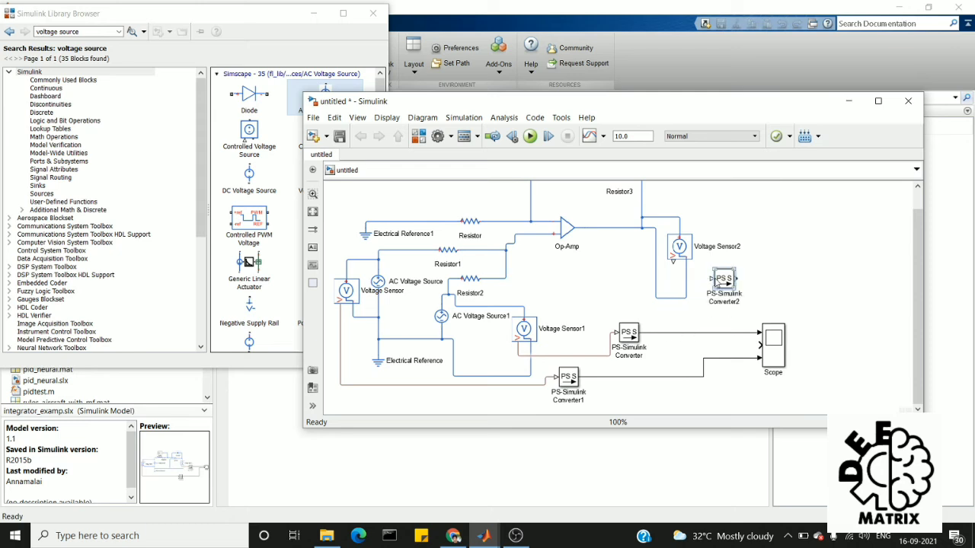
left_click_drag(673, 262, 712, 279)
- Delete the Converter1-to-Scope wire, wire Converter2 into the Scope, and reconnect Converter1 to its lowest input
left_click(736, 362)
key("Delete")
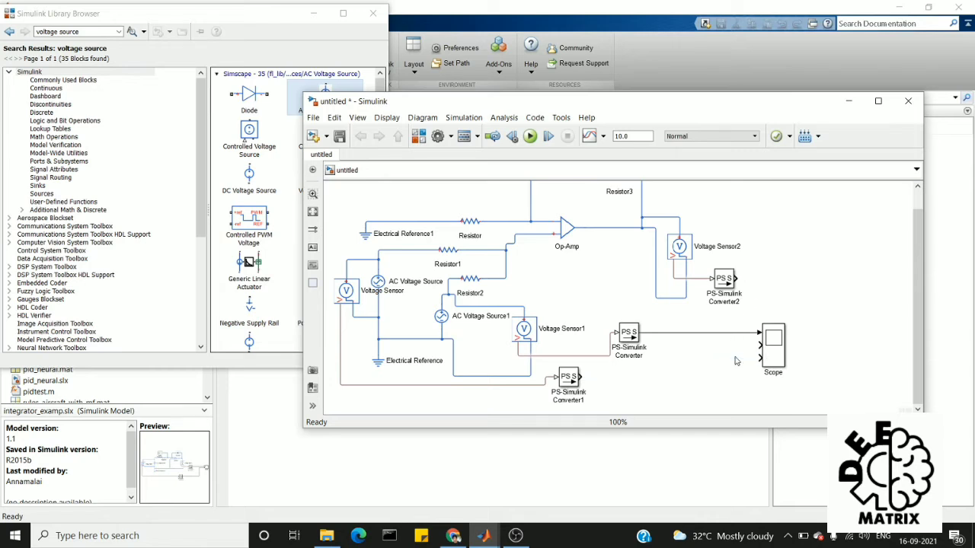
left_click_drag(735, 280, 757, 347)
left_click_drag(581, 377, 760, 357)
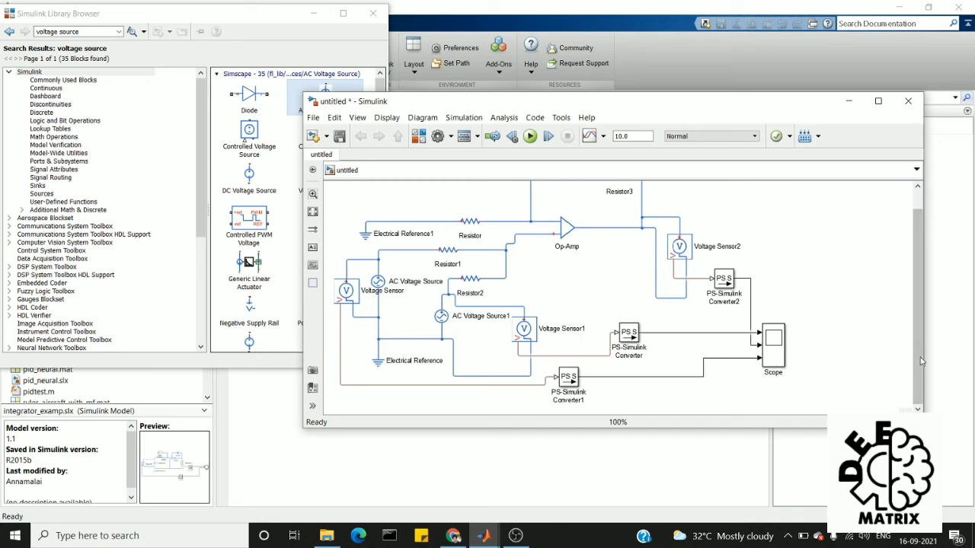
scroll(920, 320, "up", 1)
left_click_drag(930, 297, 930, 294)
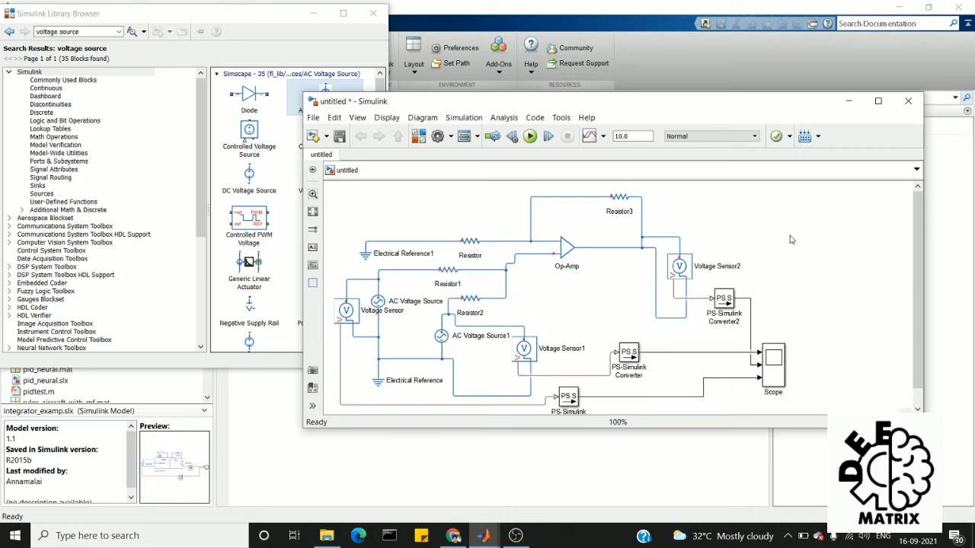
- Search the block library for 'solver' to find Solver Configuration
left_click(97, 31)
key("BackSpace")
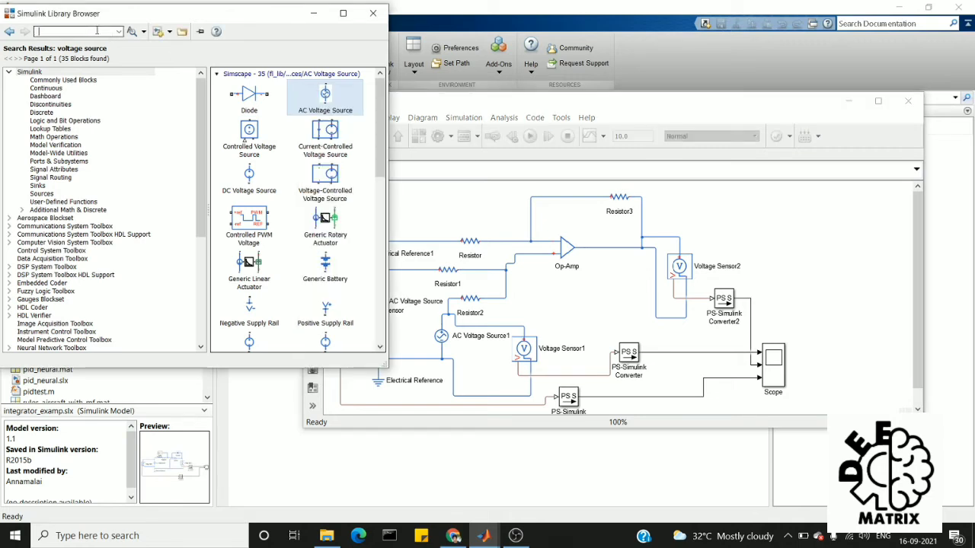
type("solver")
key("Return")
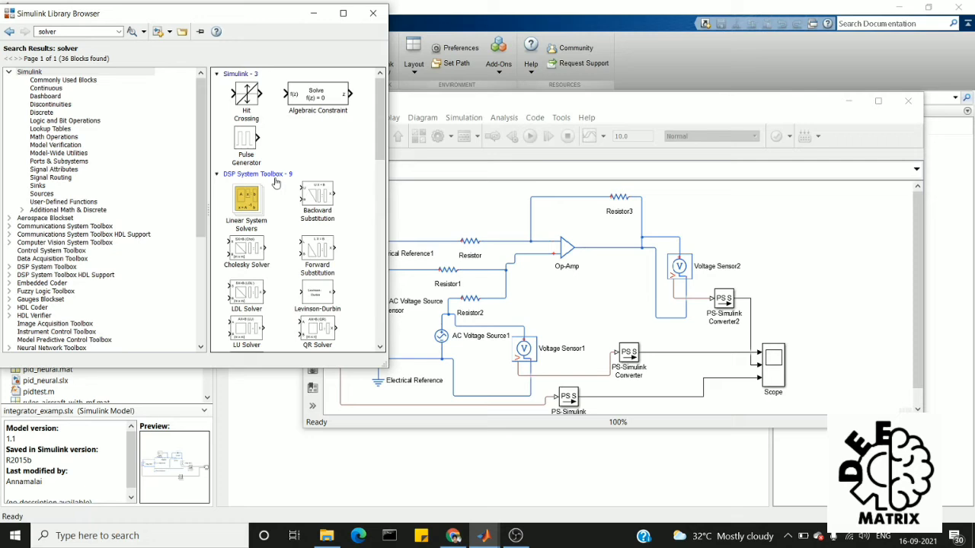
double_click(87, 33)
key("BackSpace")
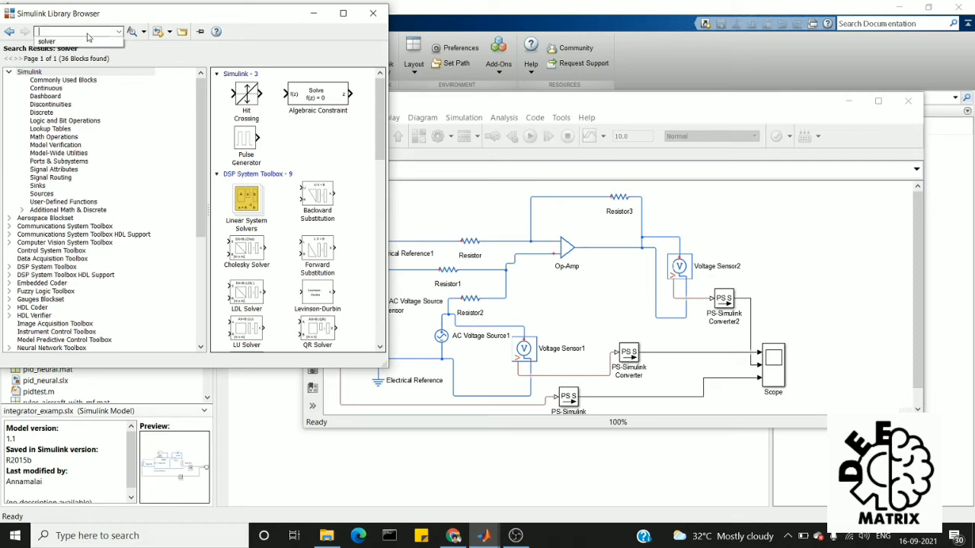
type("solver configuration")
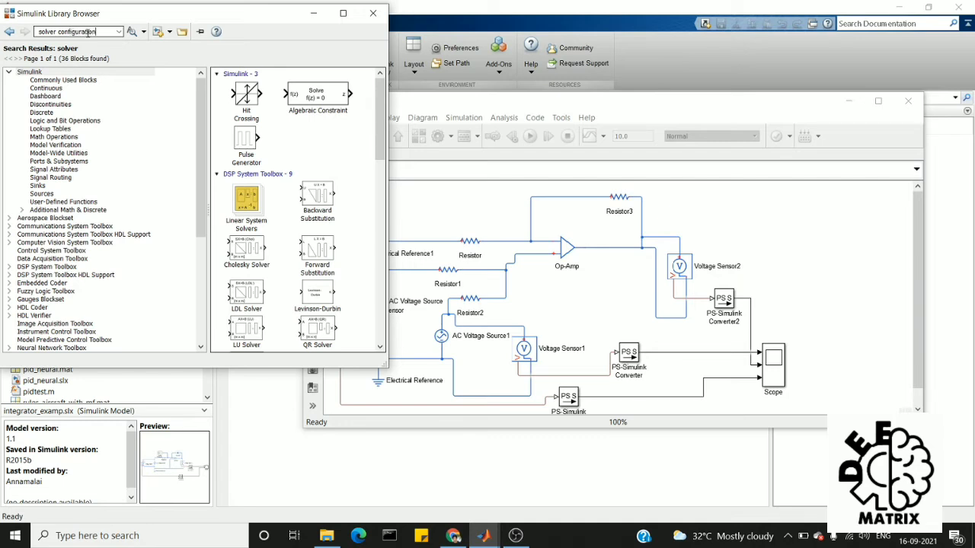
key("Return")
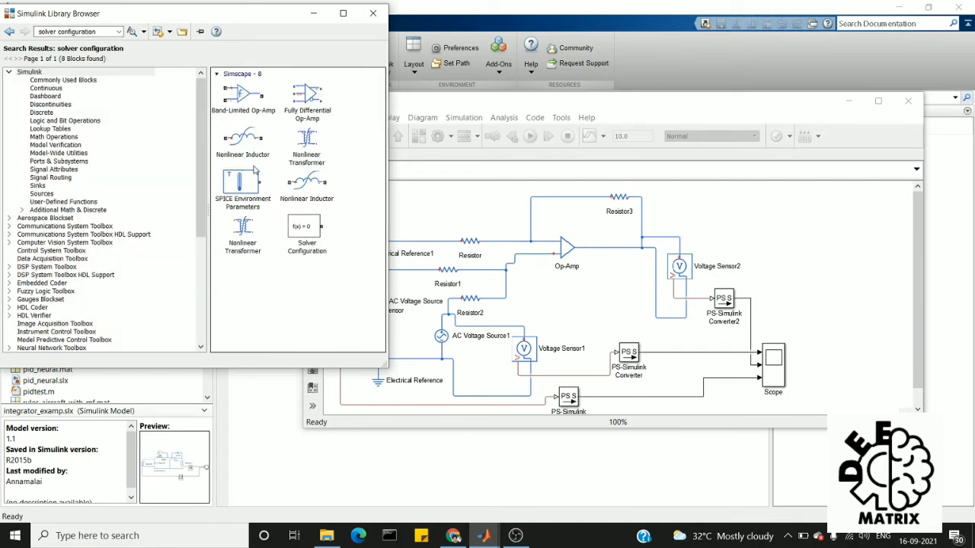
- Add the Solver Configuration block to the model and move it to the top left
right_click(308, 227)
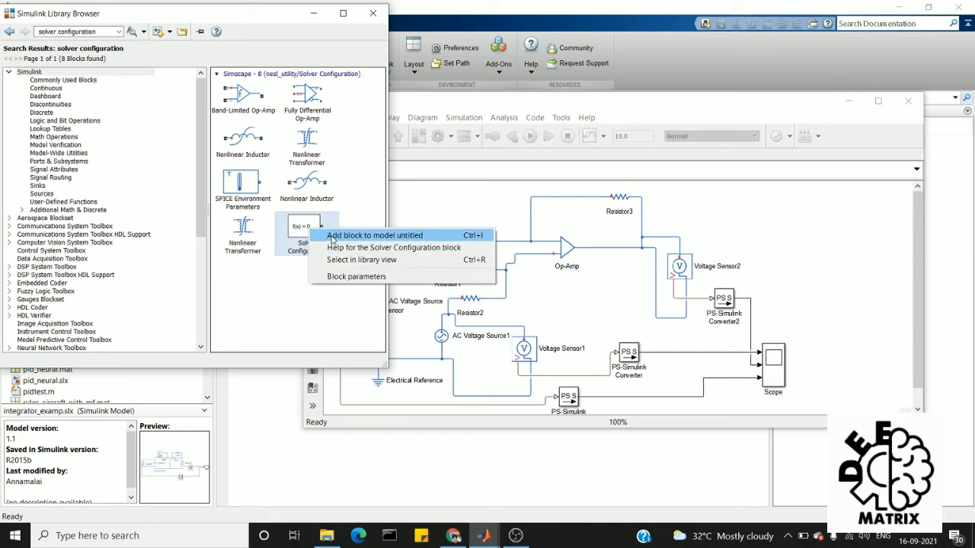
left_click(332, 240)
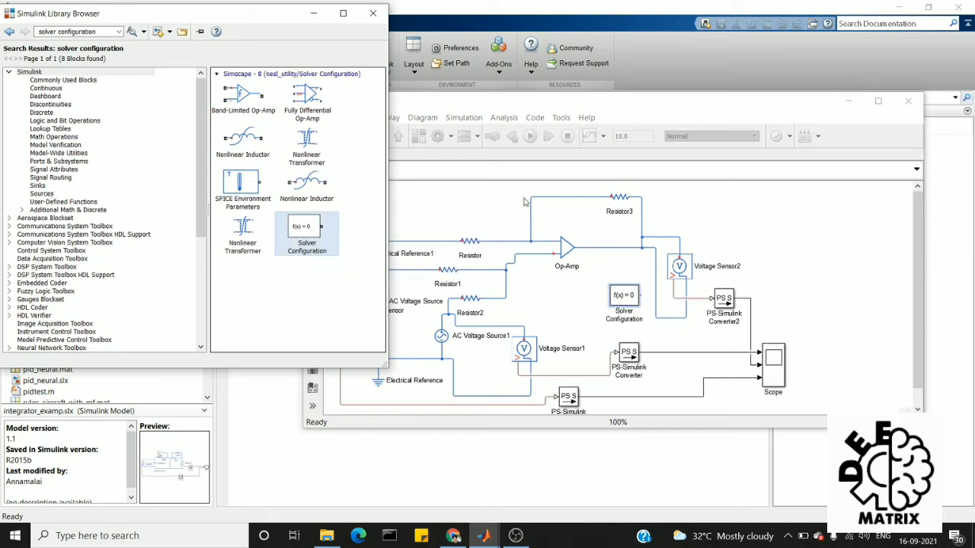
left_click(597, 268)
left_click(618, 298)
left_click_drag(618, 297, 394, 214)
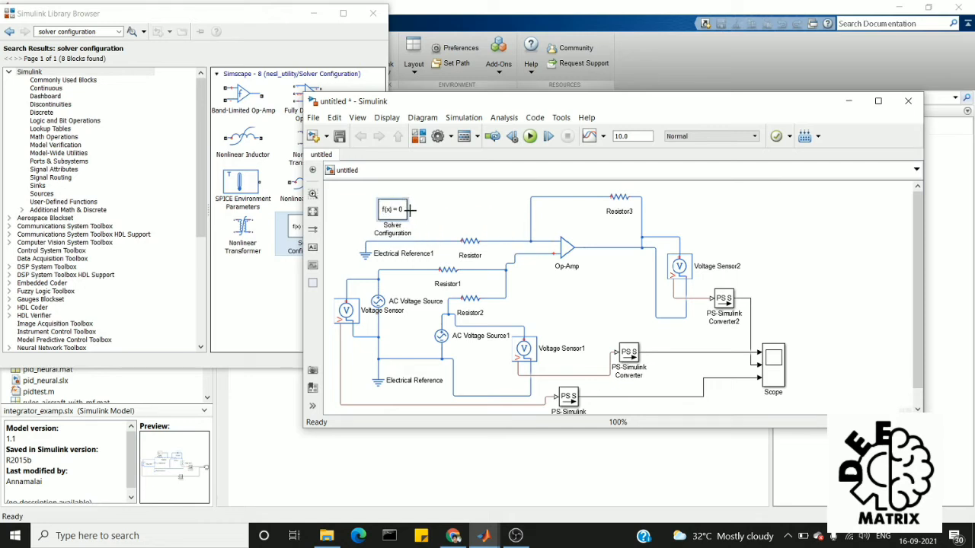
- Join the Solver Configuration port to the circuit wire next to Electrical Reference1
left_click_drag(410, 210, 427, 244)
left_click(396, 218)
left_click(378, 303)
- Enter Peak amplitude 3 and Frequency 1000 in the AC Voltage Source parameters
double_click(378, 302)
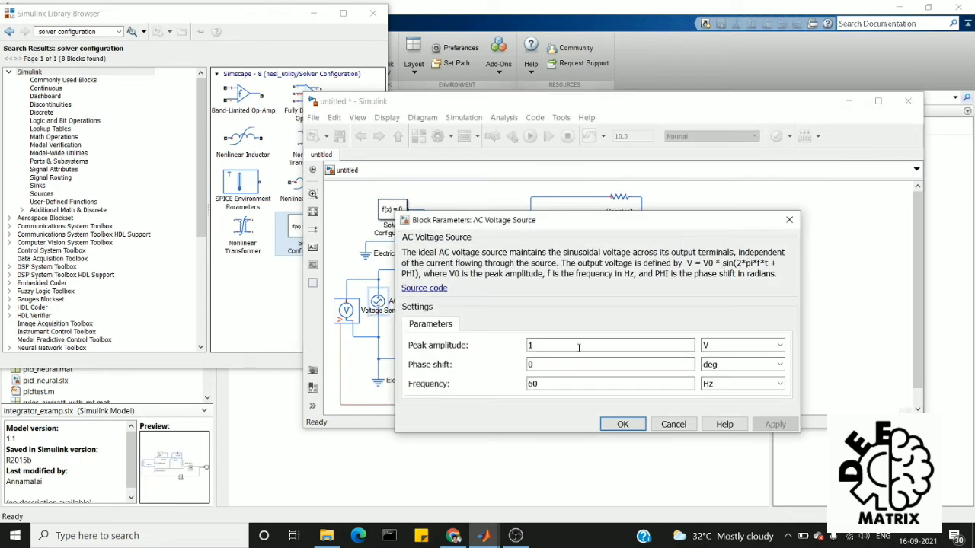
double_click(573, 345)
type("3")
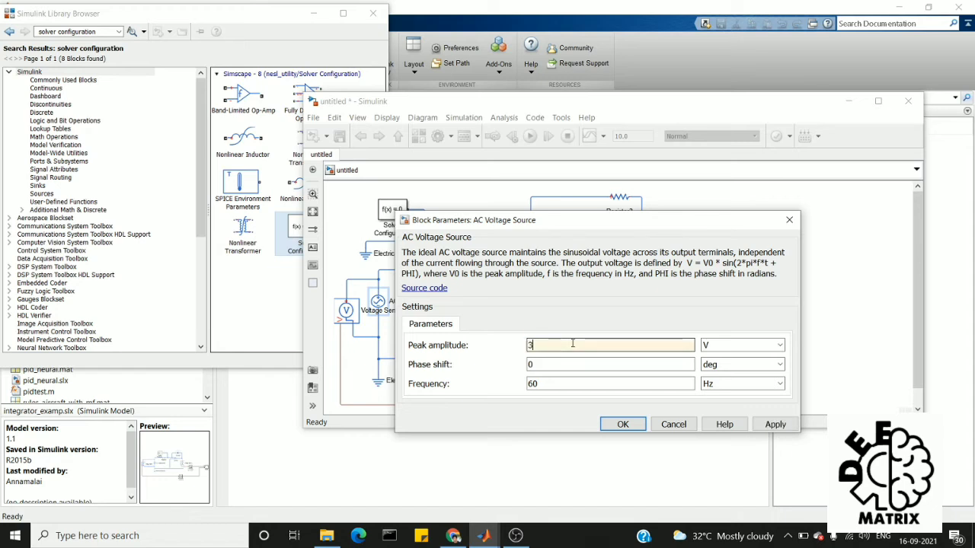
double_click(613, 384)
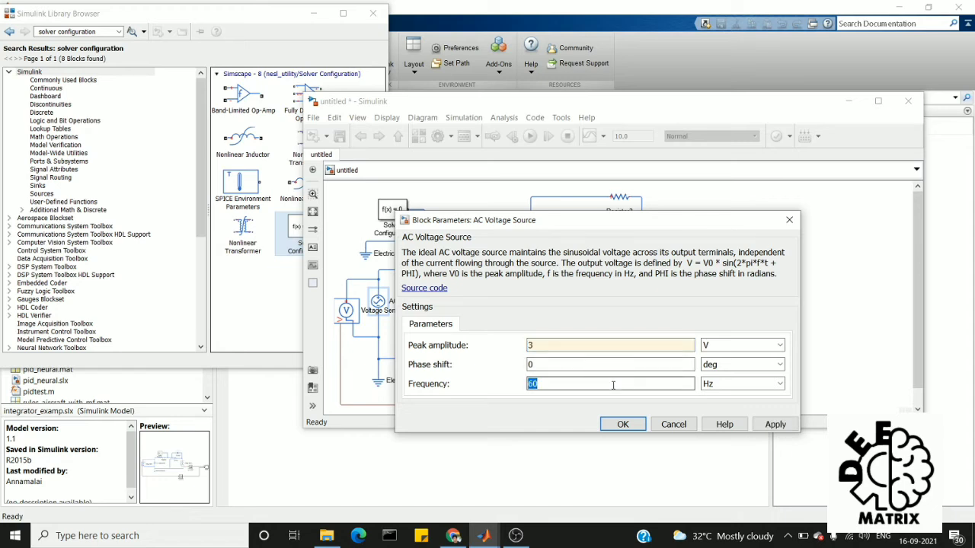
type("1000")
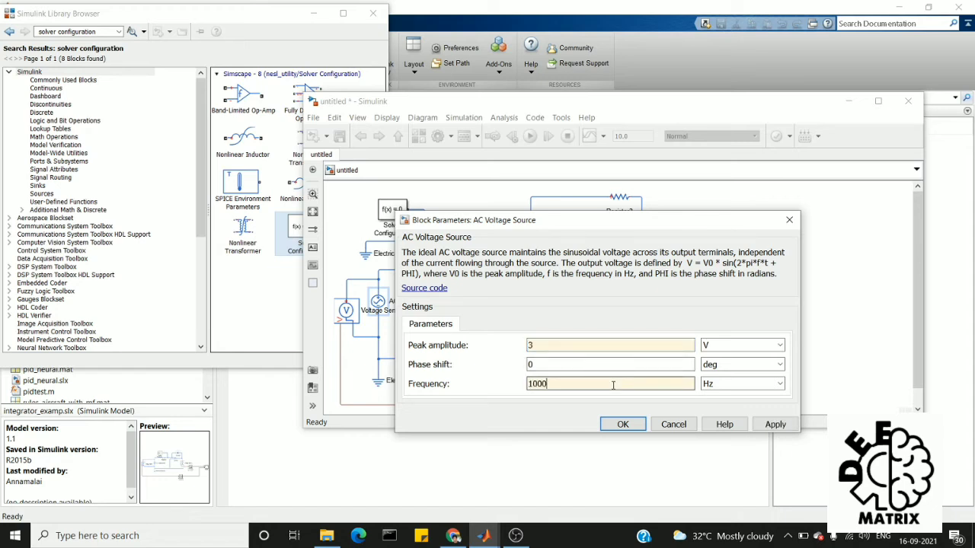
left_click(629, 425)
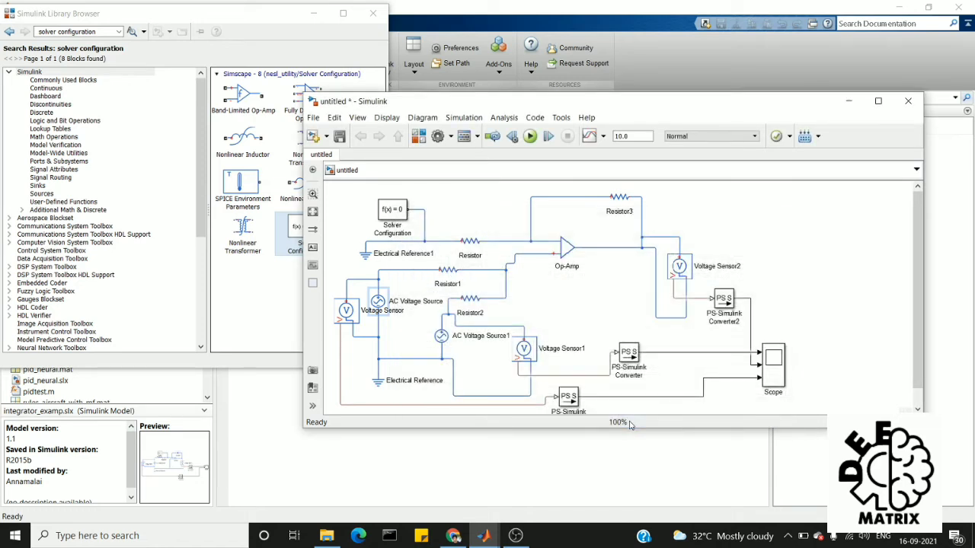
- Set AC Voltage Source1 to 5 V amplitude at 1000 Hz, and the stop time to 0.002
left_click(443, 338)
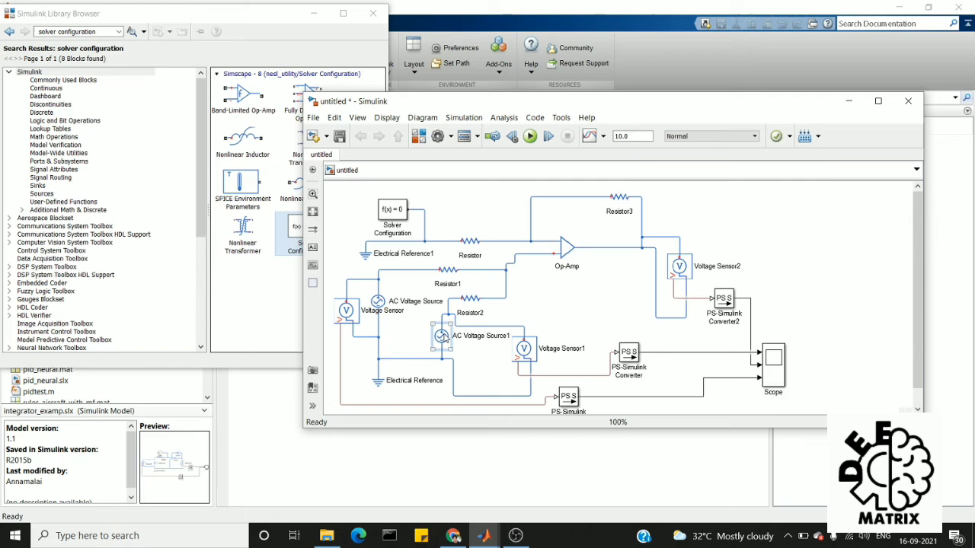
double_click(443, 337)
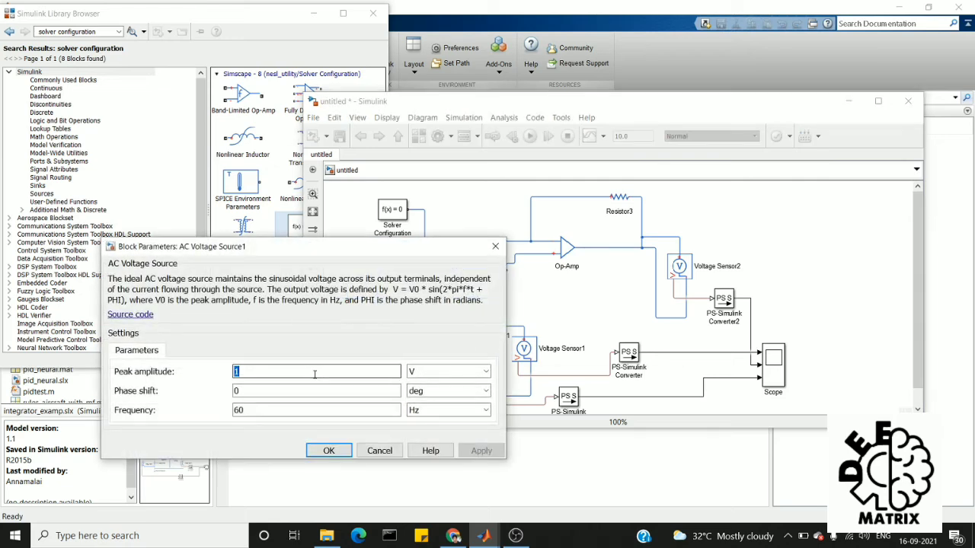
type("5")
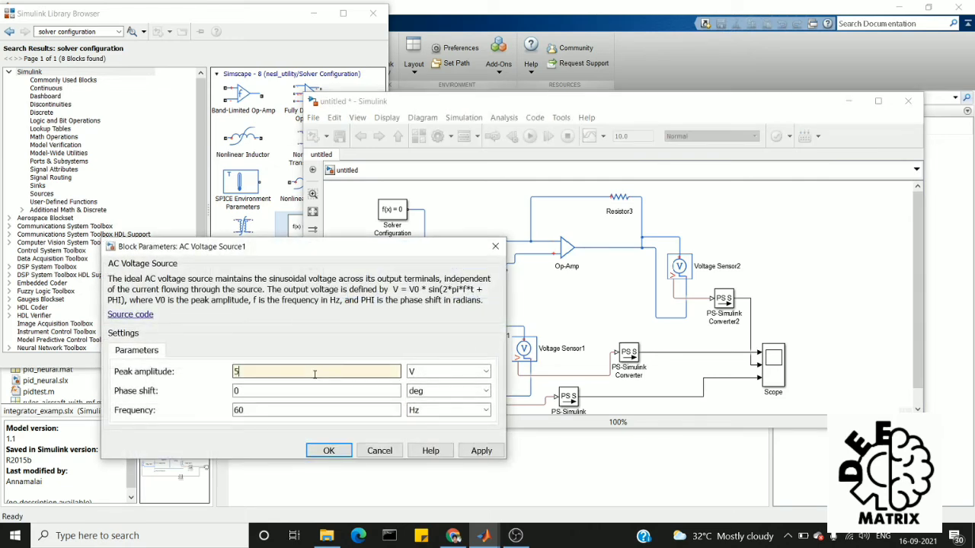
double_click(312, 411)
type("1")
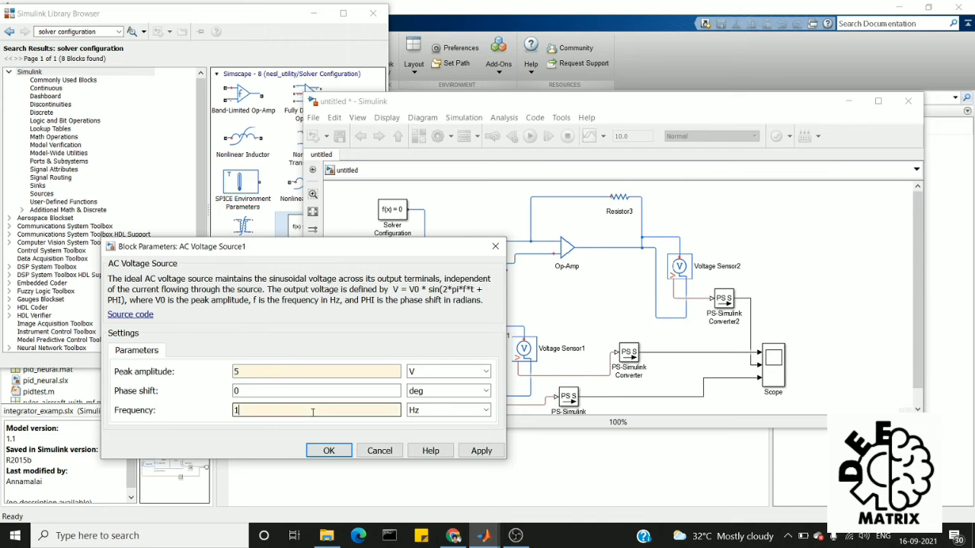
type("000")
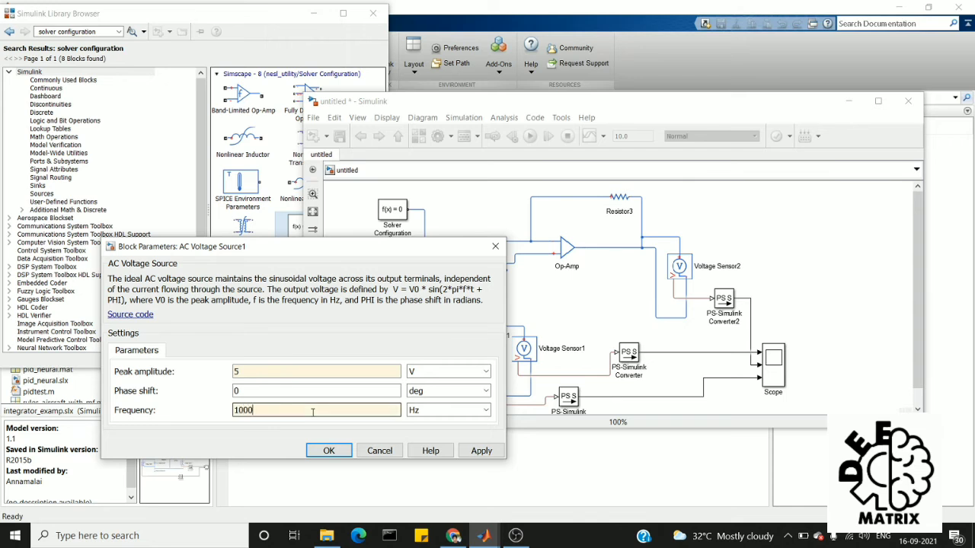
left_click(327, 452)
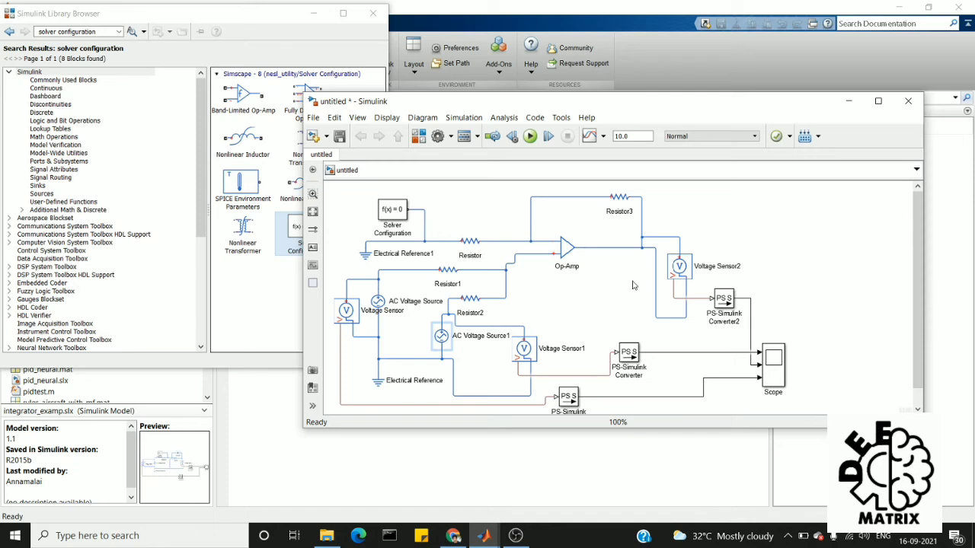
double_click(637, 135)
type("0.002")
- Set the resistance of Resistor3 and Resistor to 50 ohms each
double_click(619, 198)
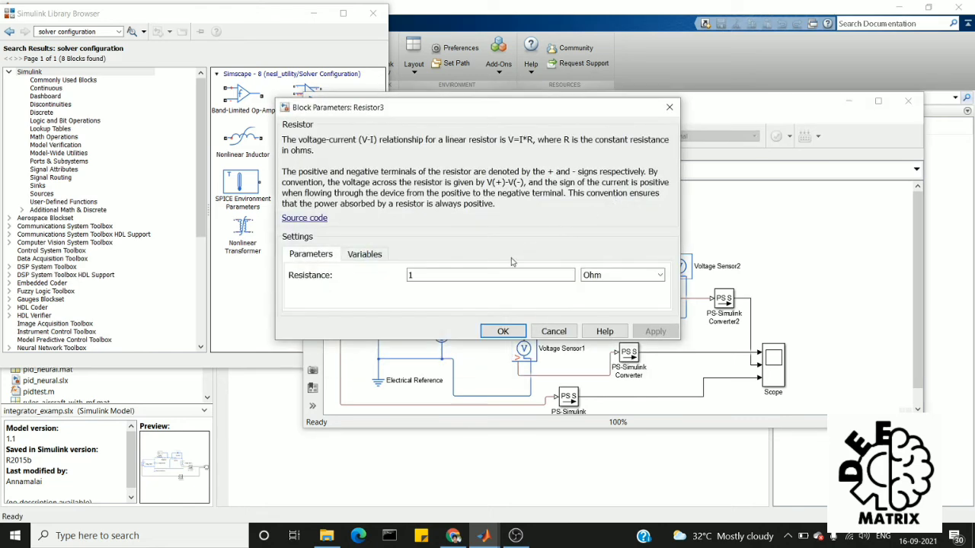
double_click(501, 274)
type("50")
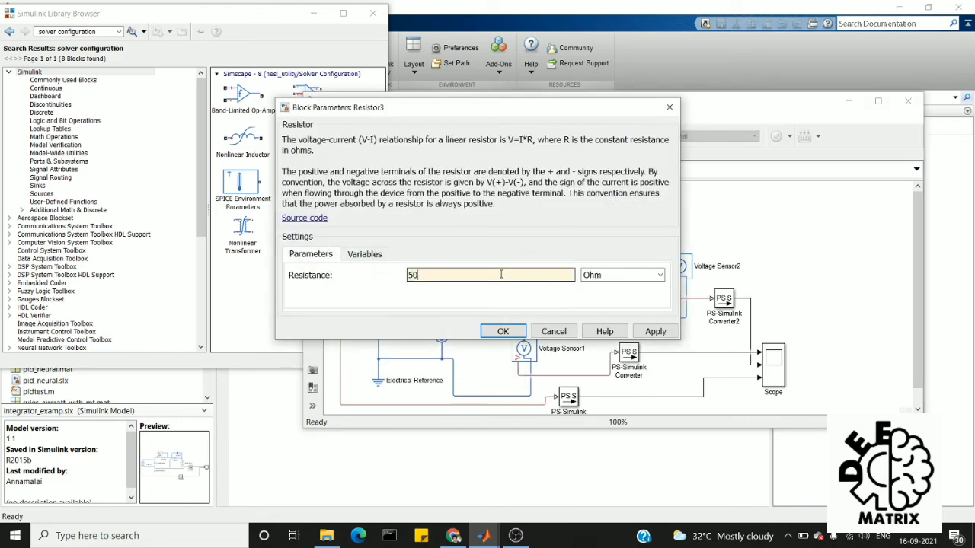
left_click(502, 332)
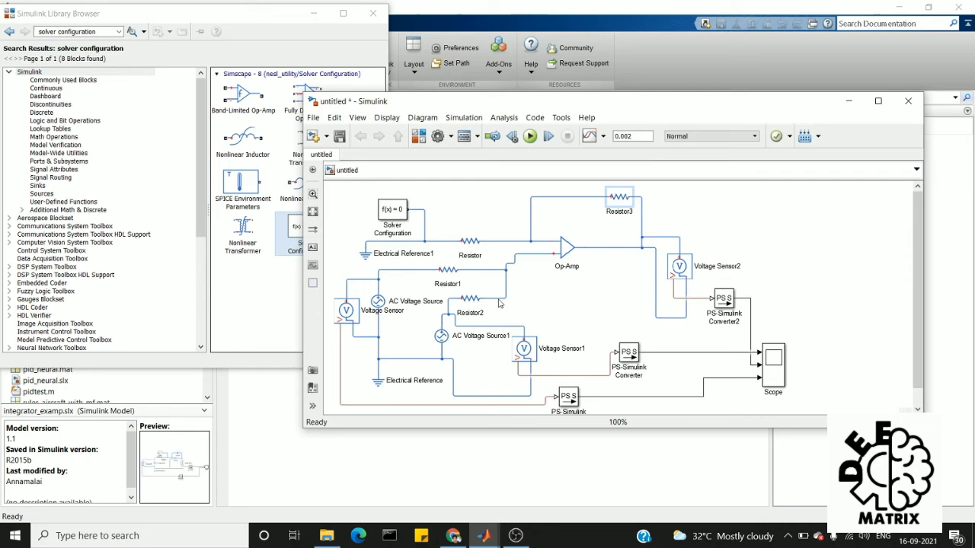
double_click(470, 243)
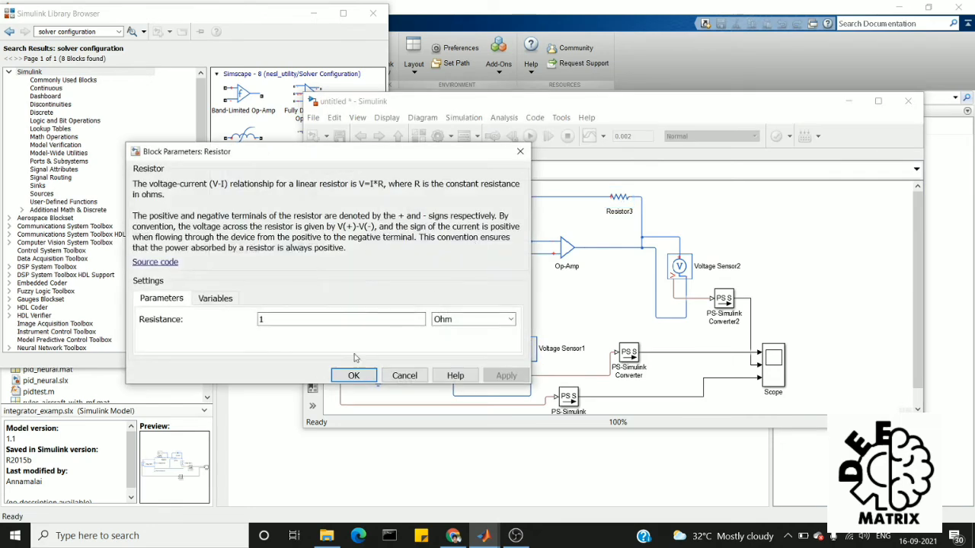
double_click(332, 318)
type("50")
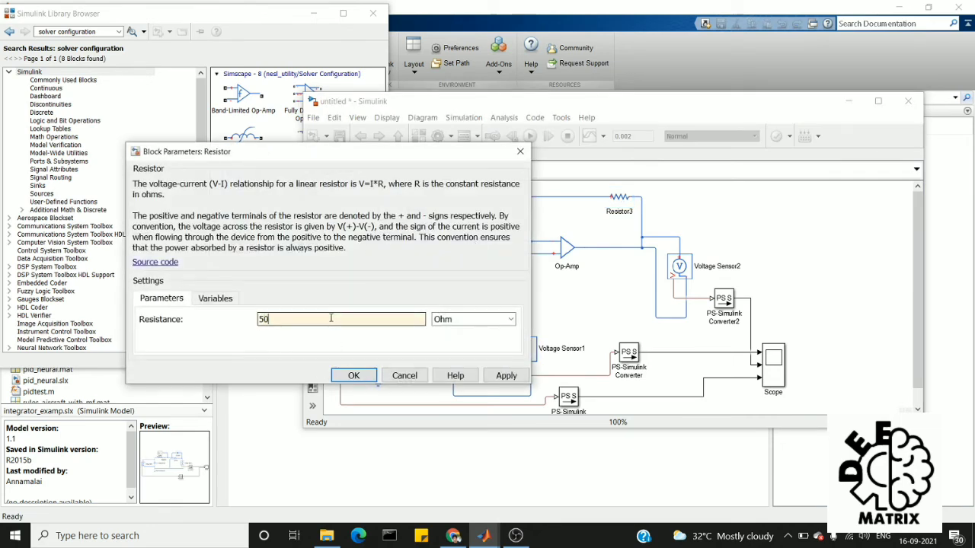
left_click(352, 374)
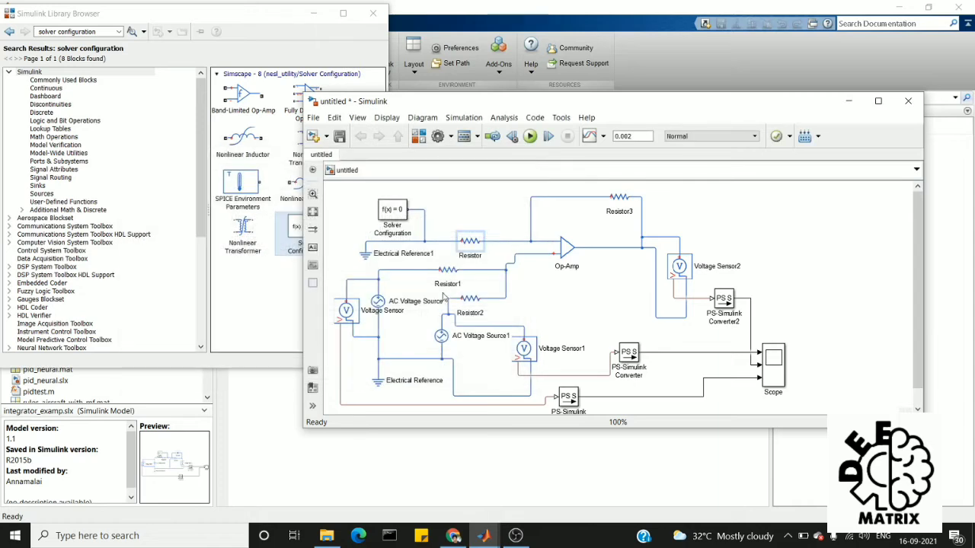
- Set the resistance of Resistor1 and Resistor2 to 50 ohms each
double_click(450, 274)
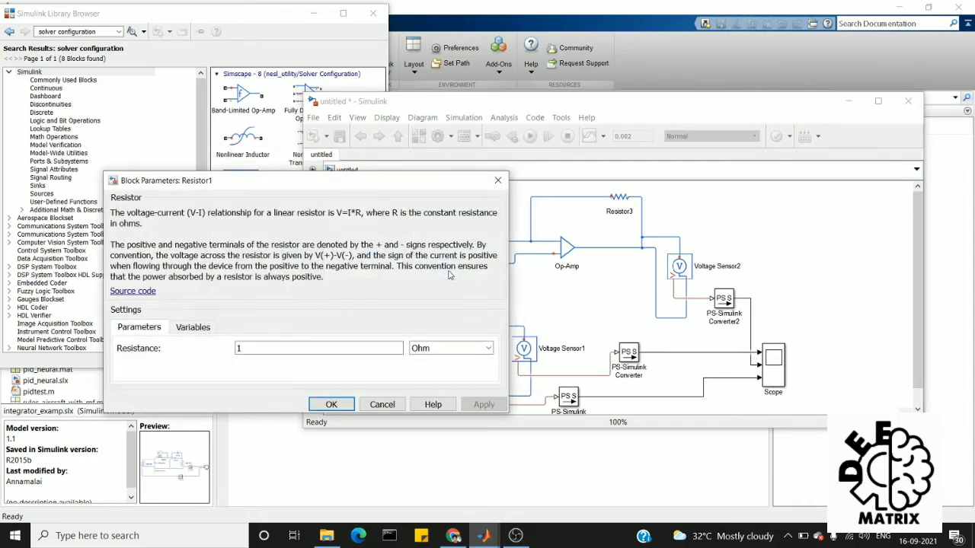
double_click(349, 348)
type("50")
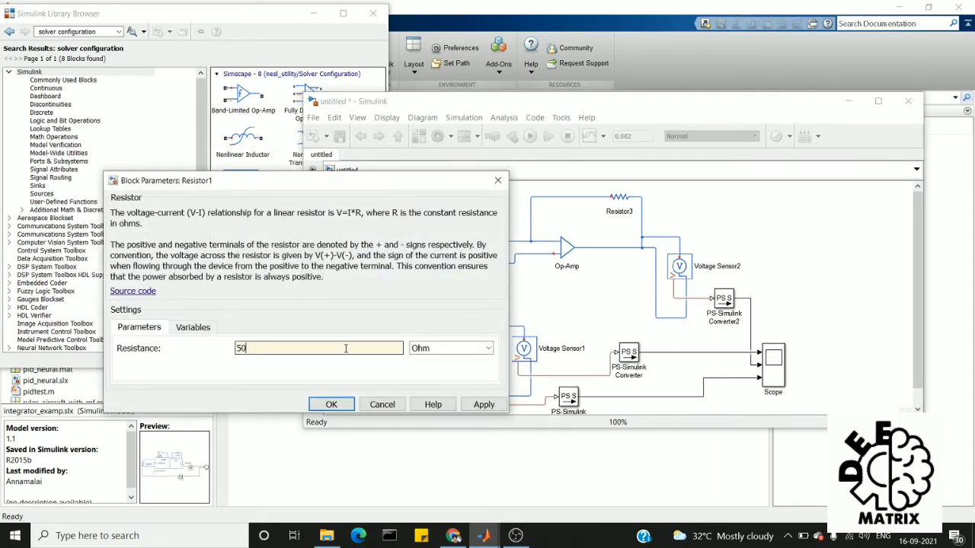
left_click(327, 405)
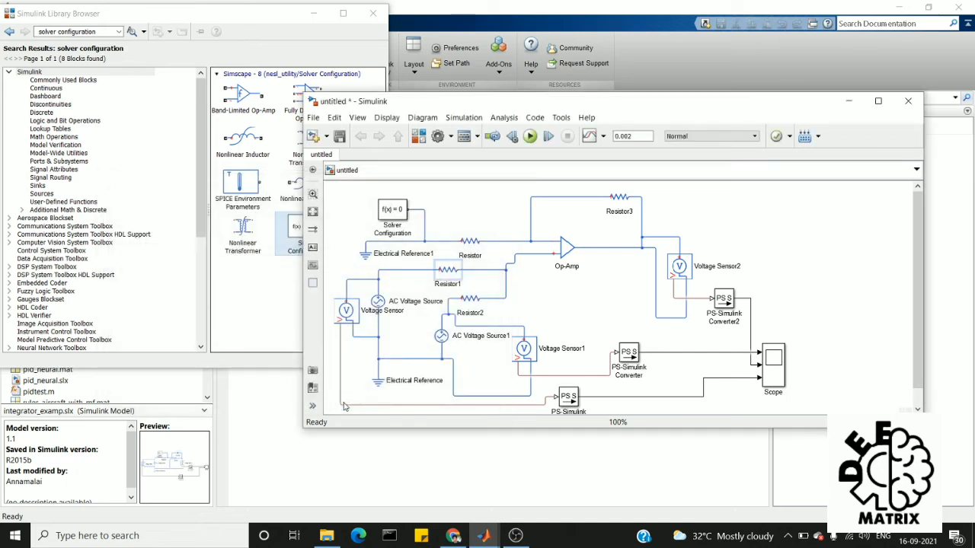
double_click(477, 300)
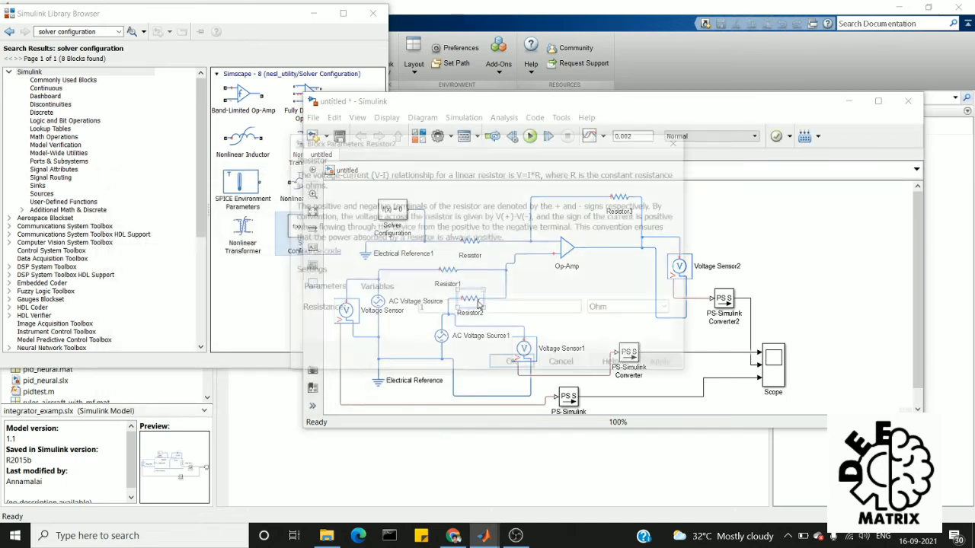
double_click(356, 374)
type("50")
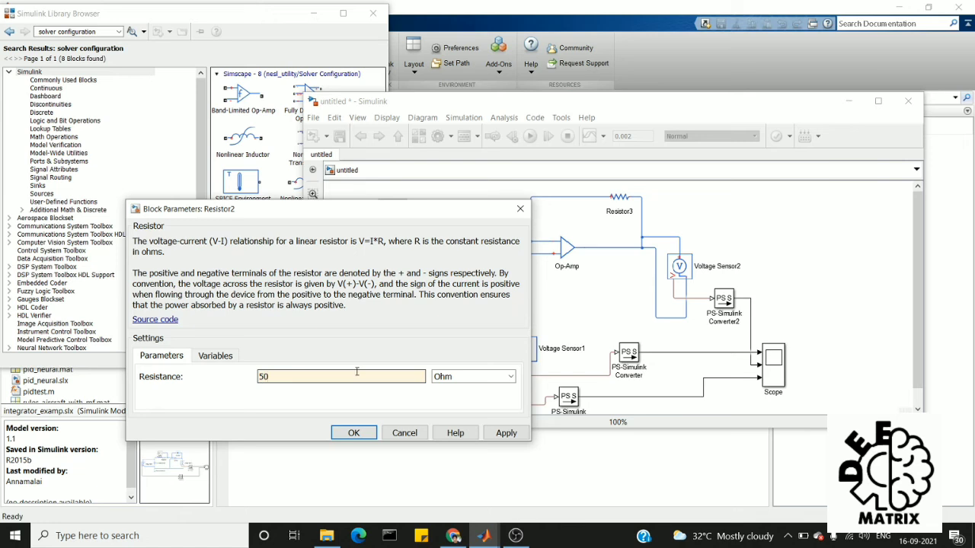
left_click(353, 433)
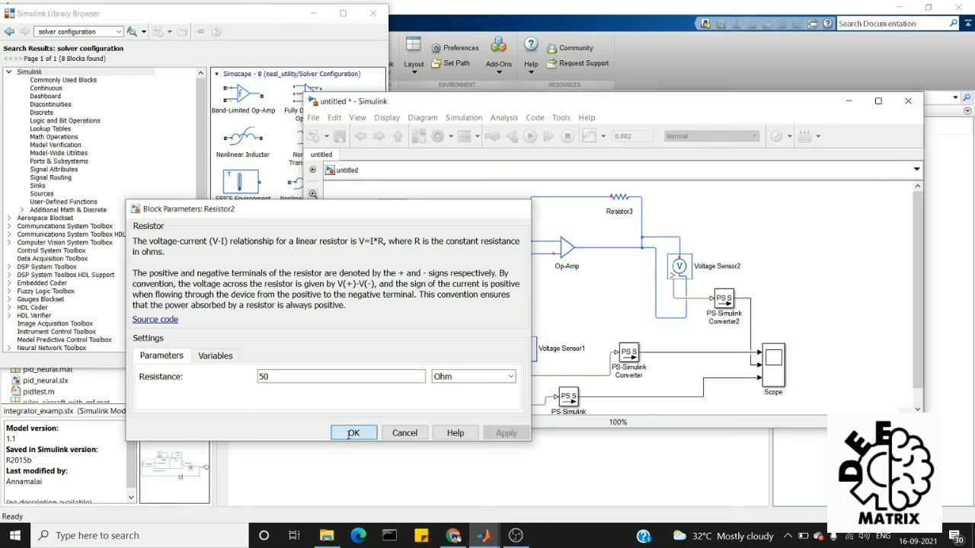
left_click(548, 260)
left_click(545, 262)
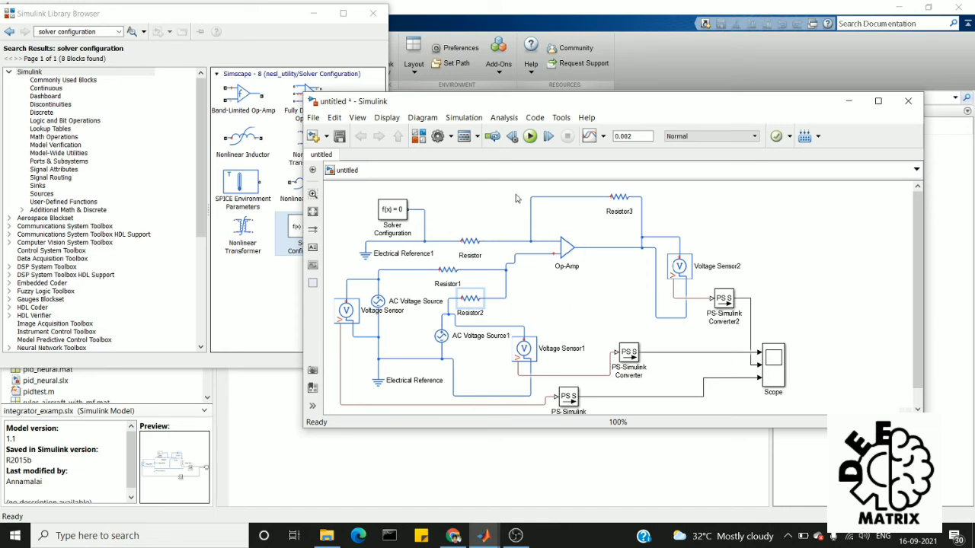
- Run the simulation, open the Scope and place its window beside the model
left_click(529, 137)
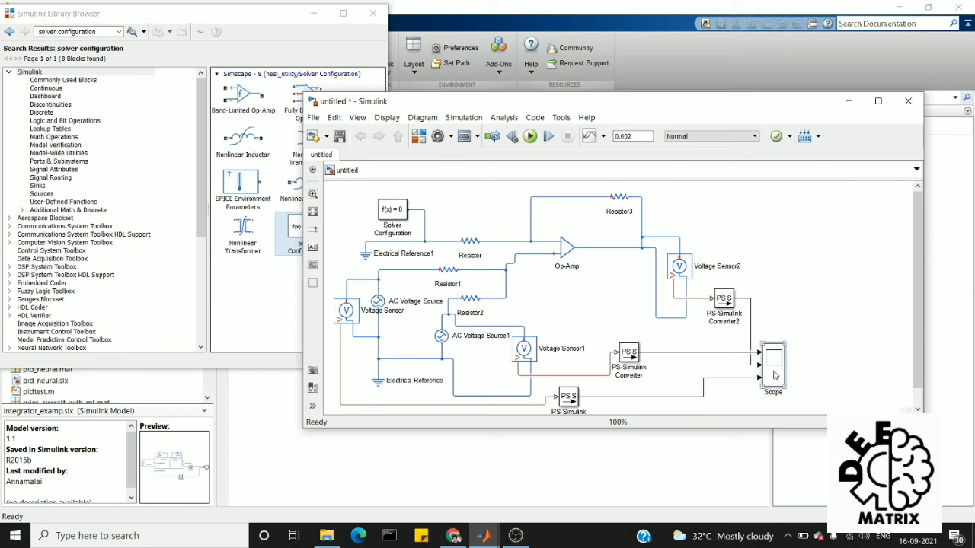
double_click(773, 365)
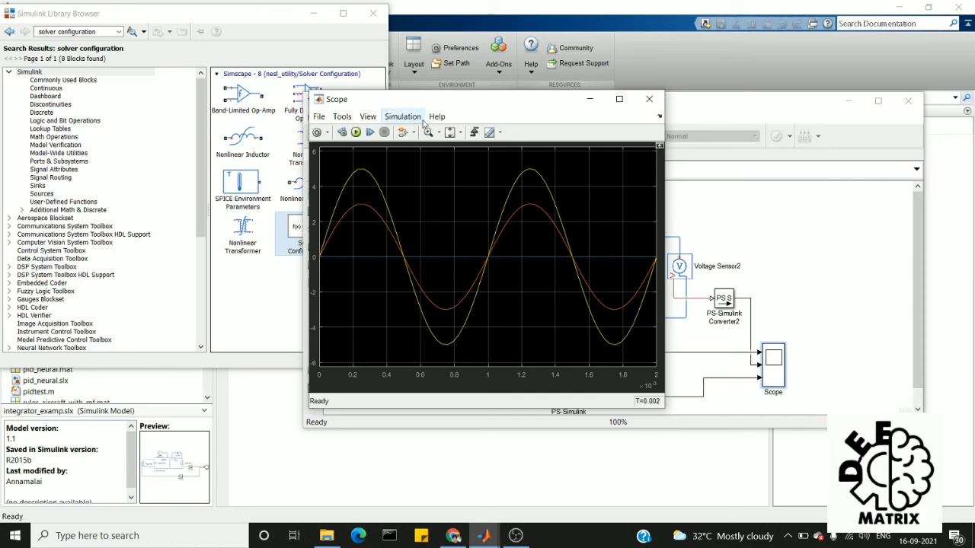
left_click_drag(442, 103, 103, 103)
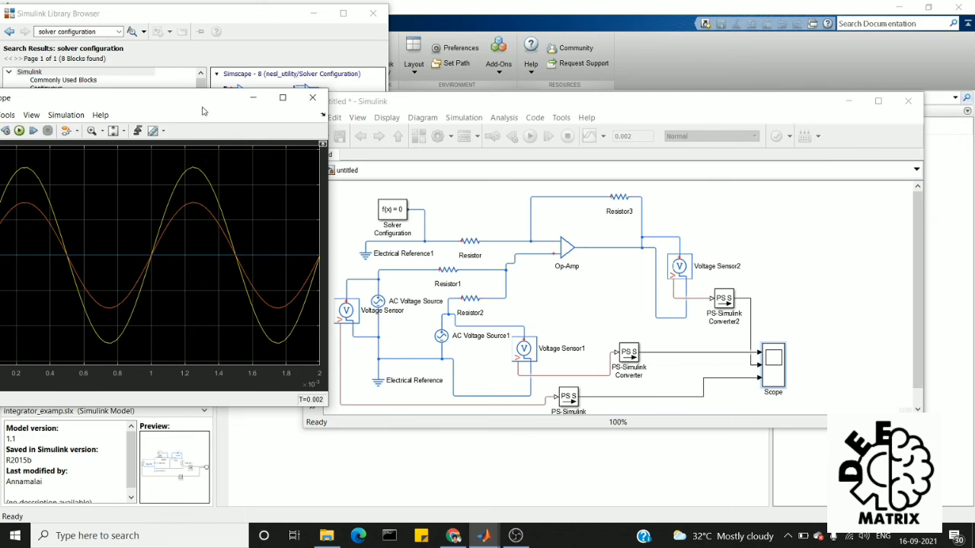
left_click_drag(202, 108, 373, 124)
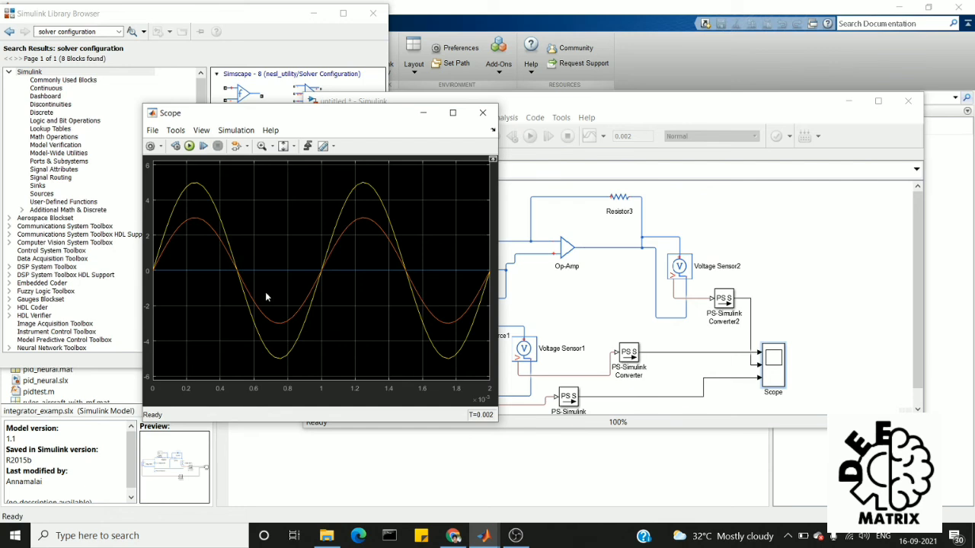
- Delete the wire looping from the Op-Amp output into Voltage Sensor2
left_click(657, 301)
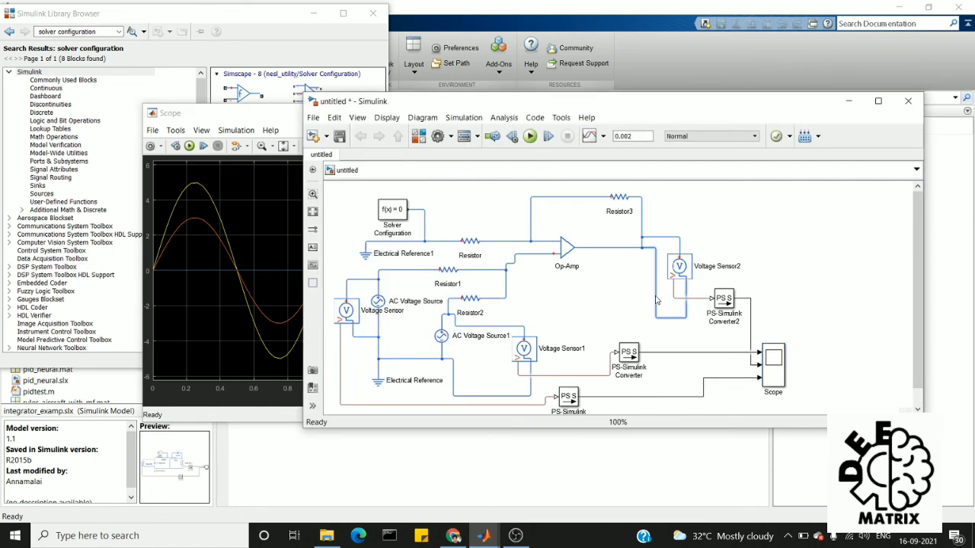
key("Delete")
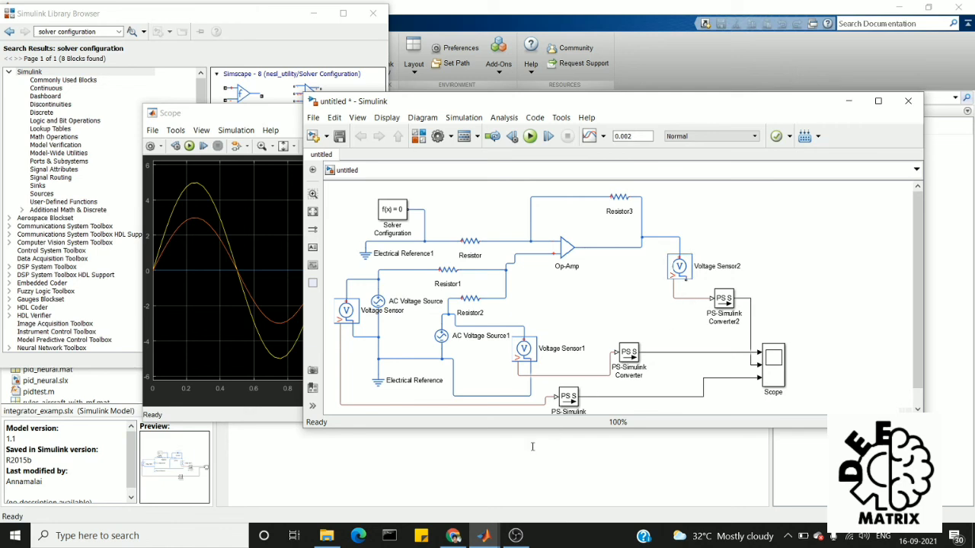
mouse_move(491, 536)
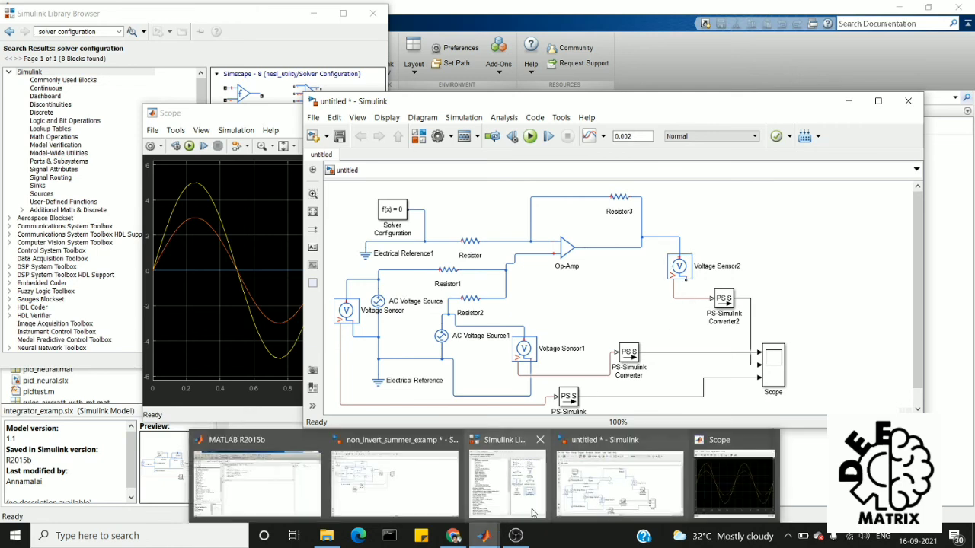
mouse_move(388, 497)
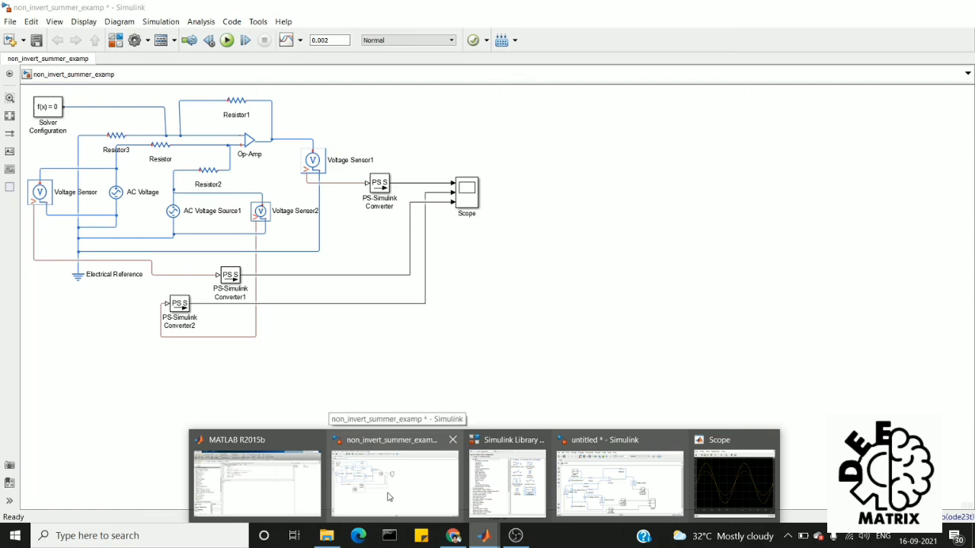
left_click(618, 482)
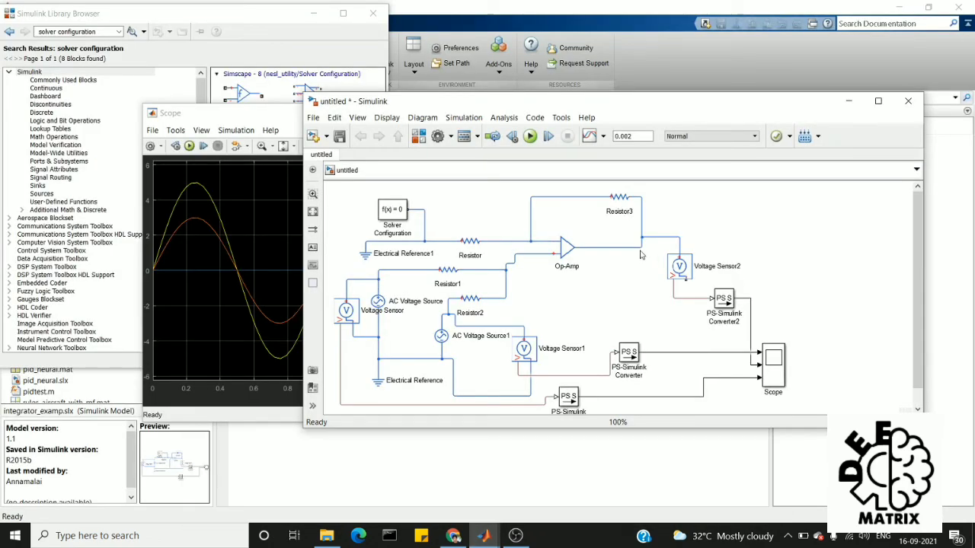
- Ground Voltage Sensor2 through a new Electrical Reference block placed just below it
left_click_drag(685, 280, 660, 310)
double_click(660, 310)
type("ref")
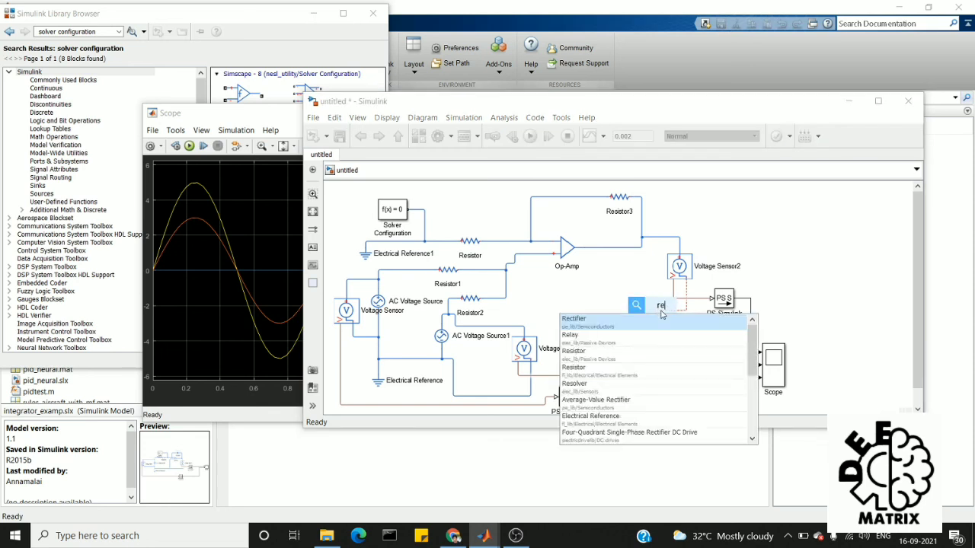
left_click(663, 327)
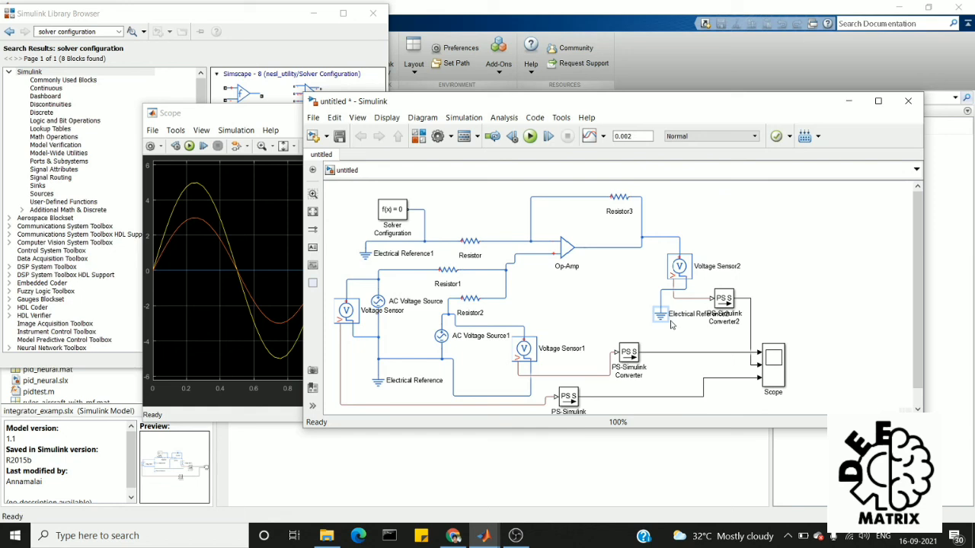
left_click_drag(662, 319, 687, 323)
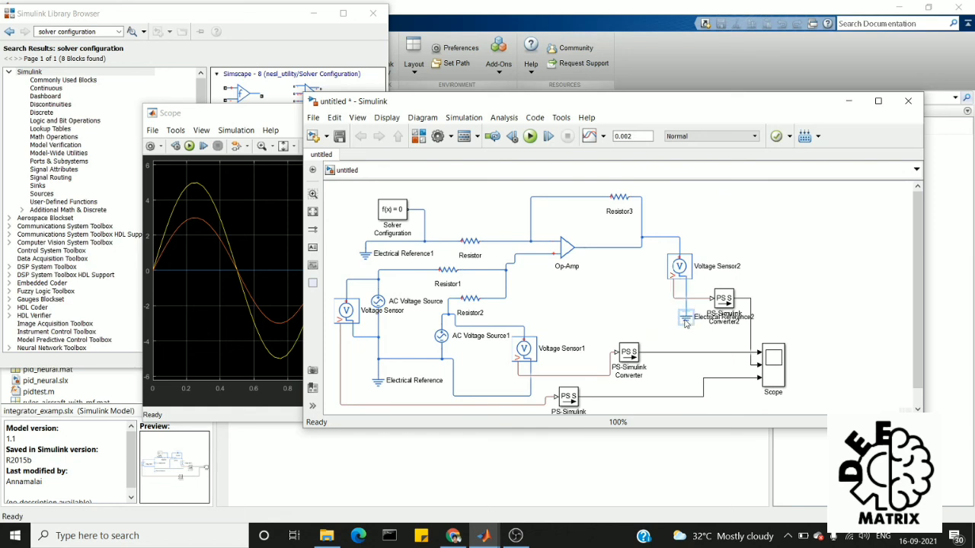
left_click(621, 284)
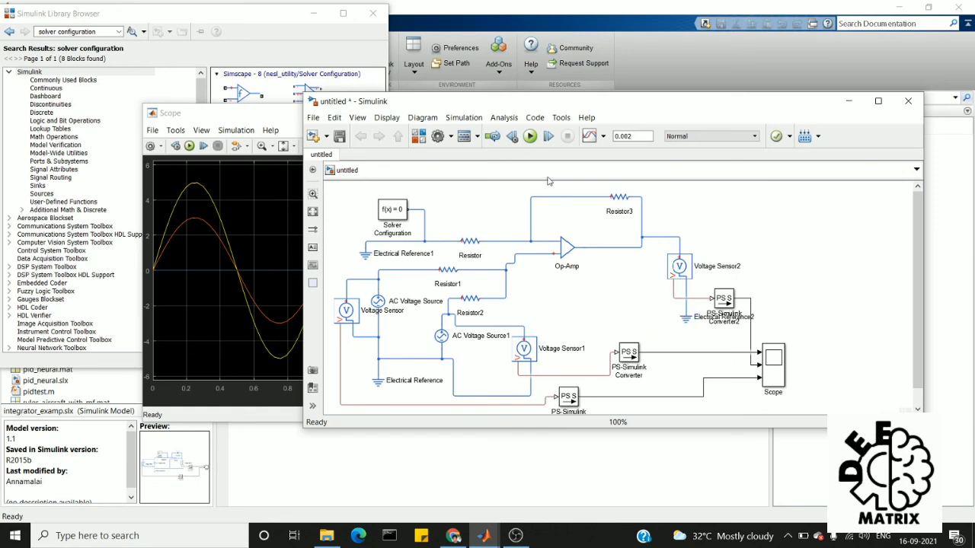
- Rerun the simulation and bring the Scope with the summed output to the front
left_click(530, 137)
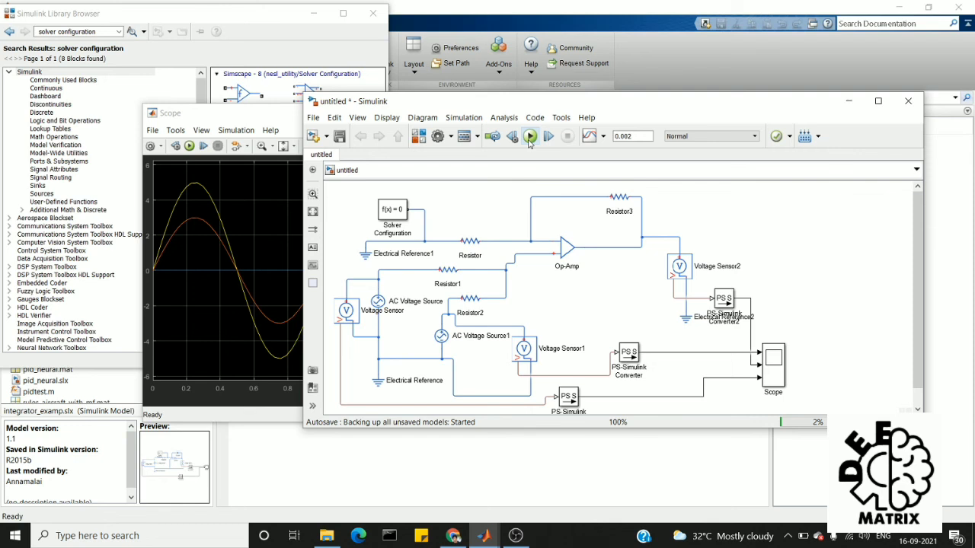
left_click(217, 200)
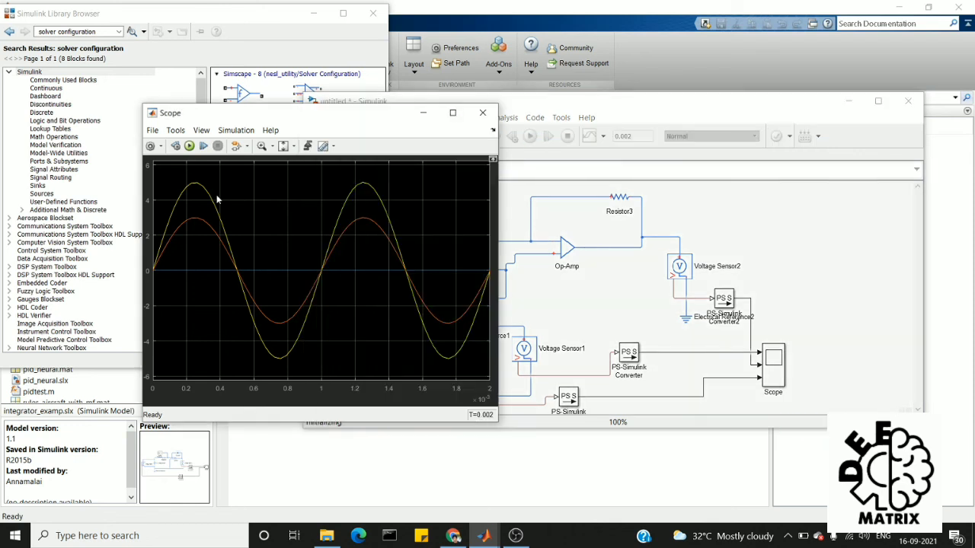